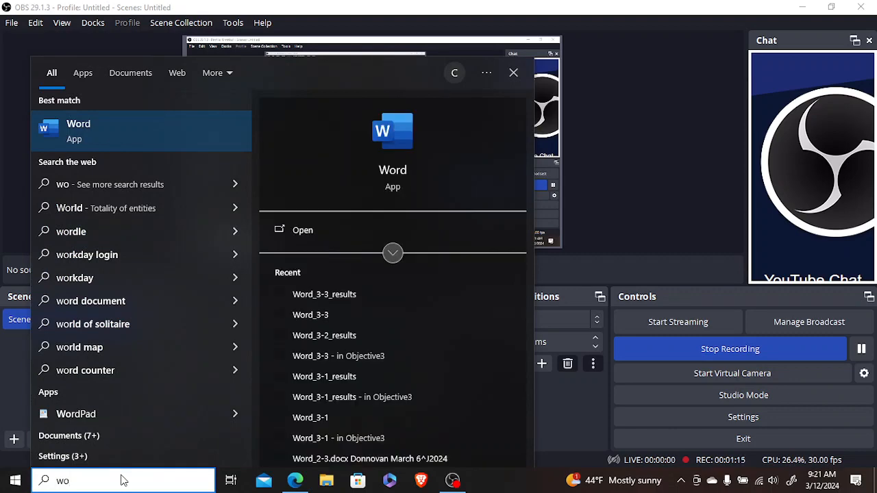
Start Word and open the Word_3-2 document from the Objective3 folder of the MOS Word 2016 Practice Files.
type("rd")
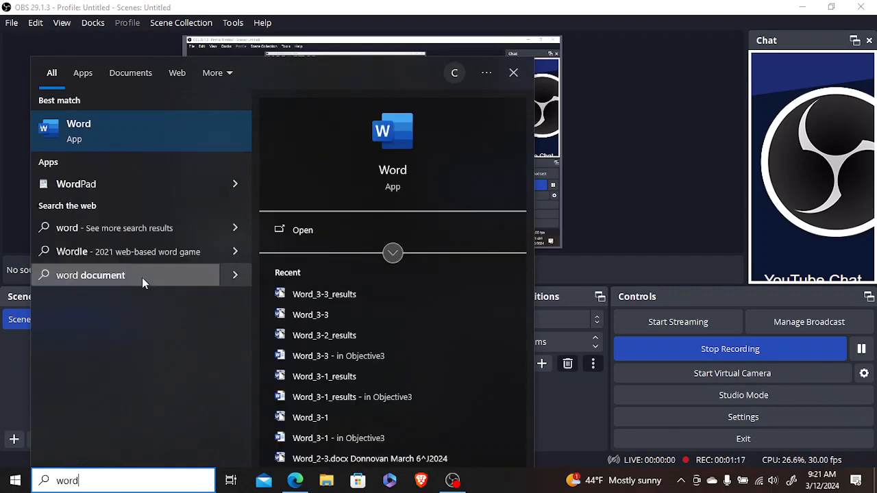
left_click(133, 126)
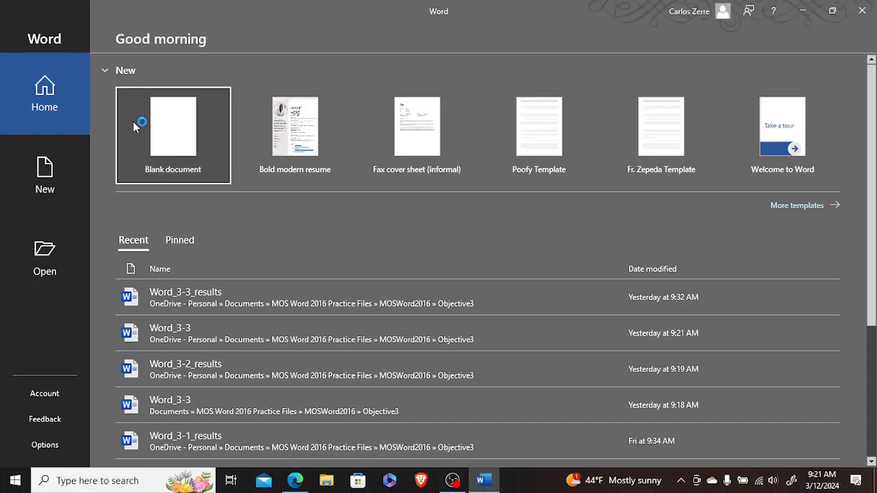
left_click(76, 250)
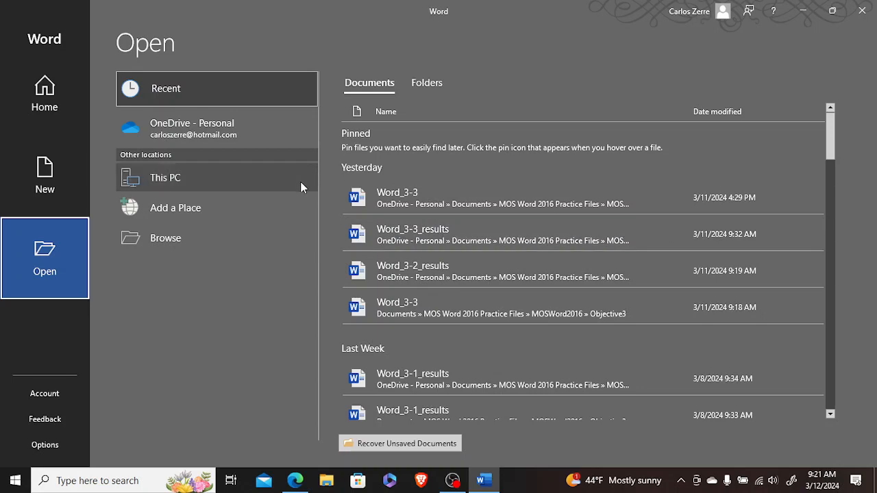
left_click(188, 236)
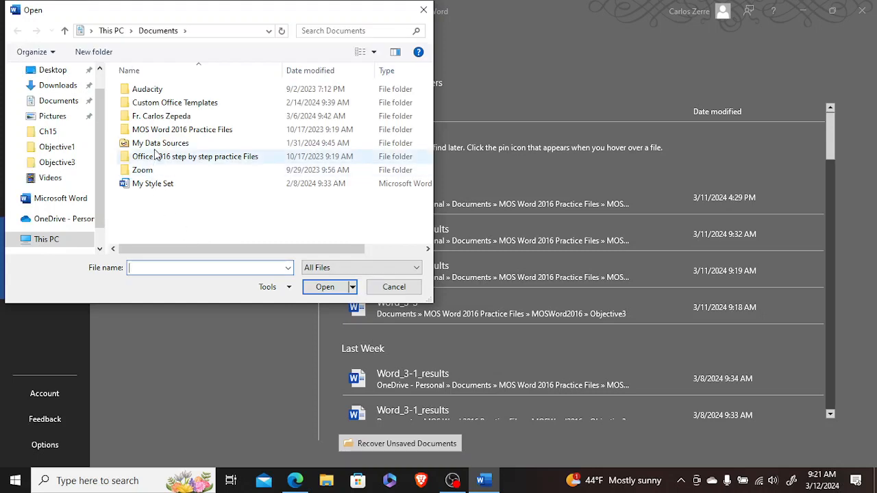
double_click(167, 131)
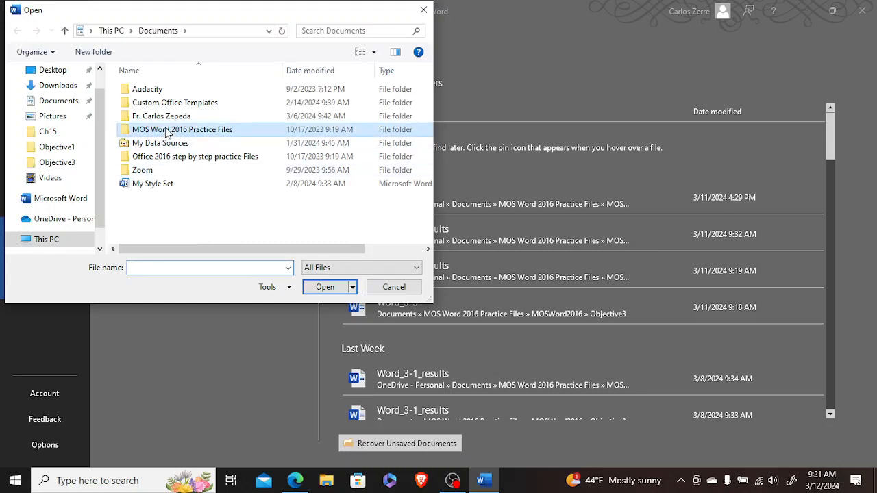
double_click(163, 89)
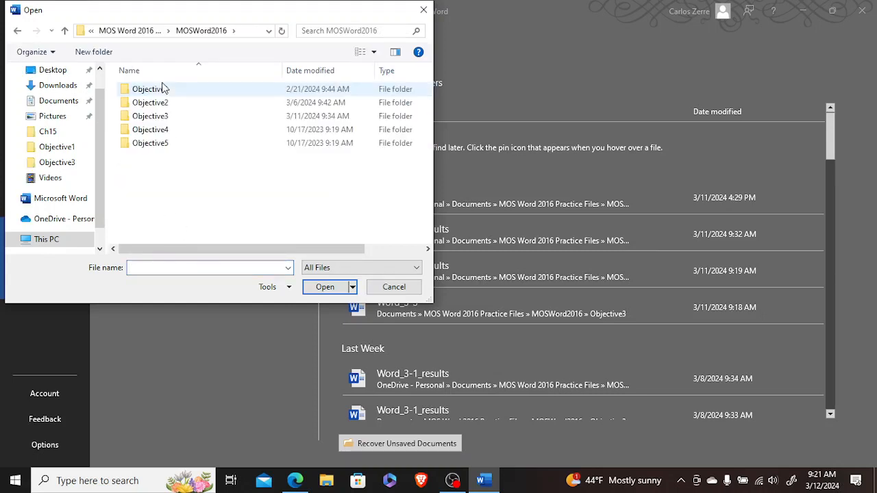
double_click(163, 114)
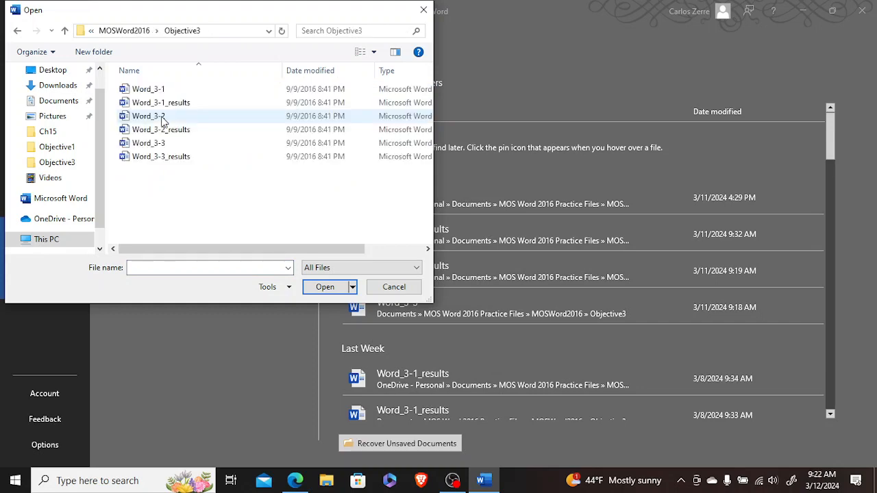
double_click(162, 117)
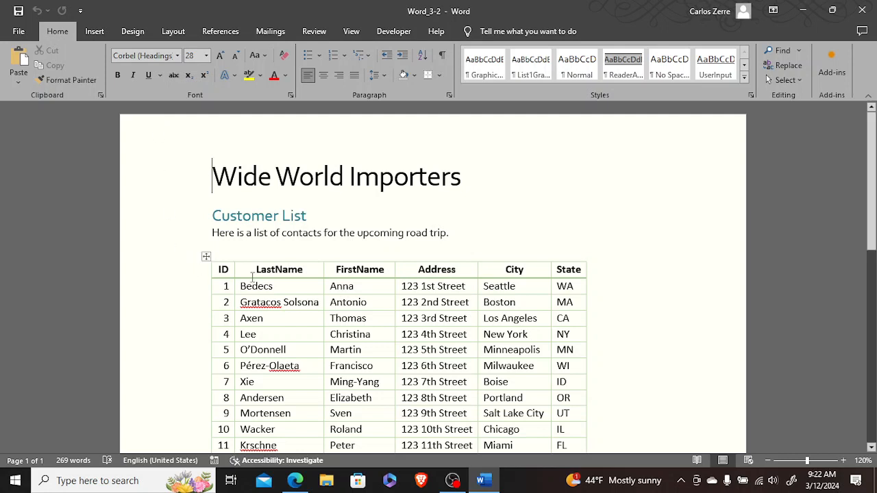
Delete the ID column from the Customer List table.
left_click(219, 269)
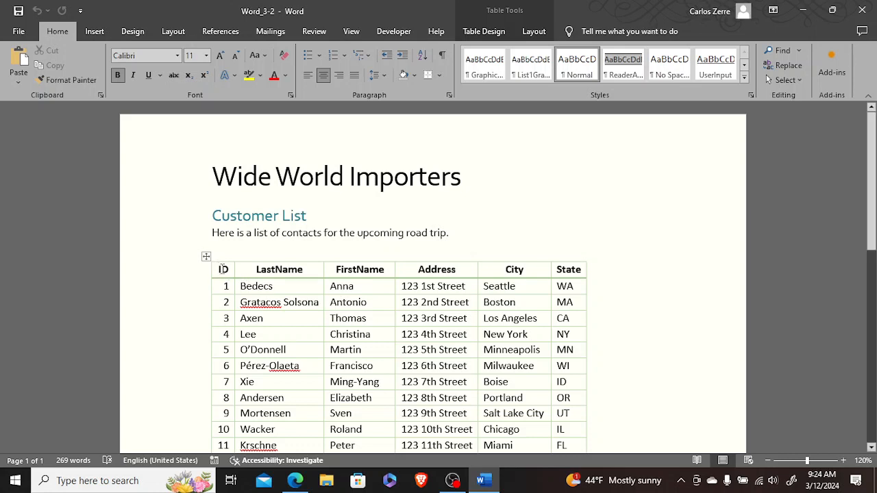
right_click(220, 268)
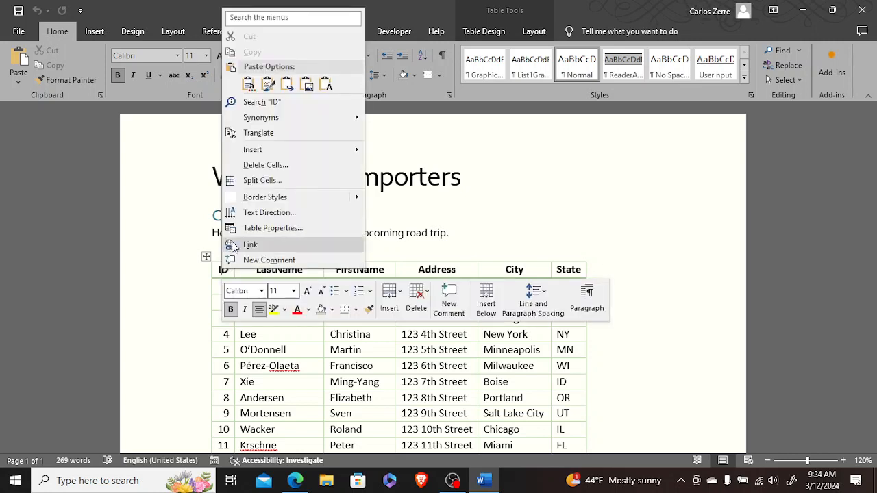
mouse_move(271, 155)
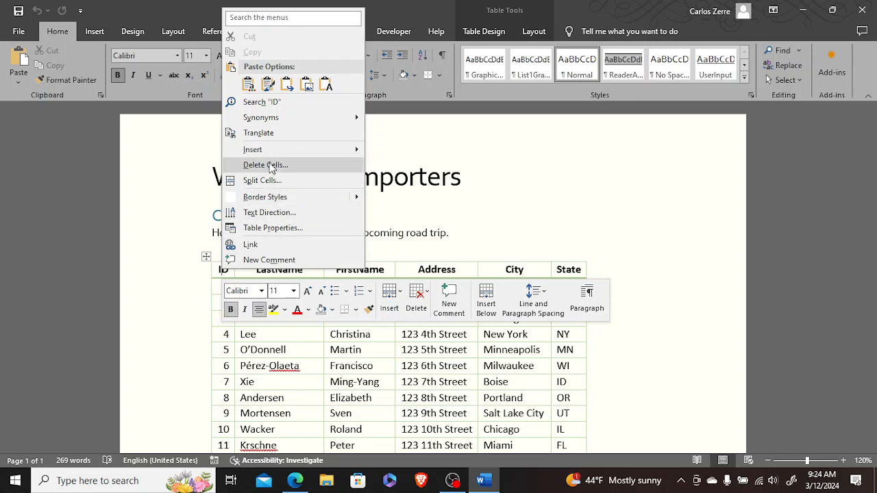
left_click(427, 294)
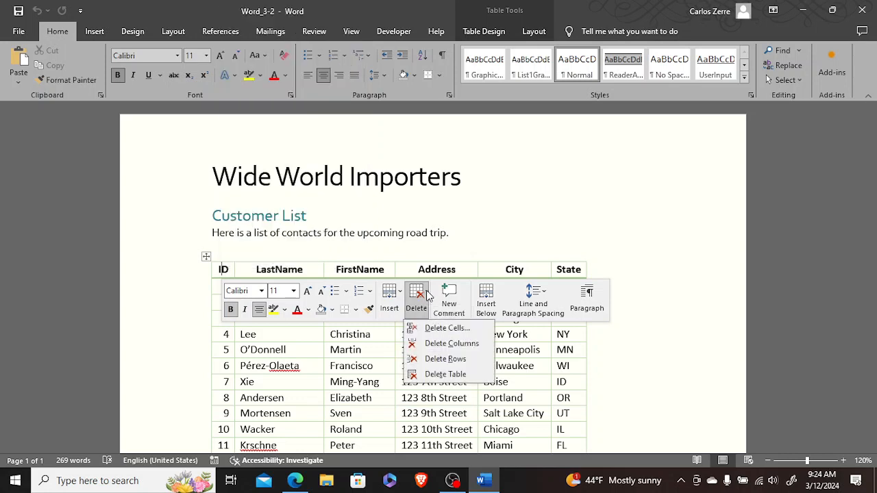
left_click(441, 344)
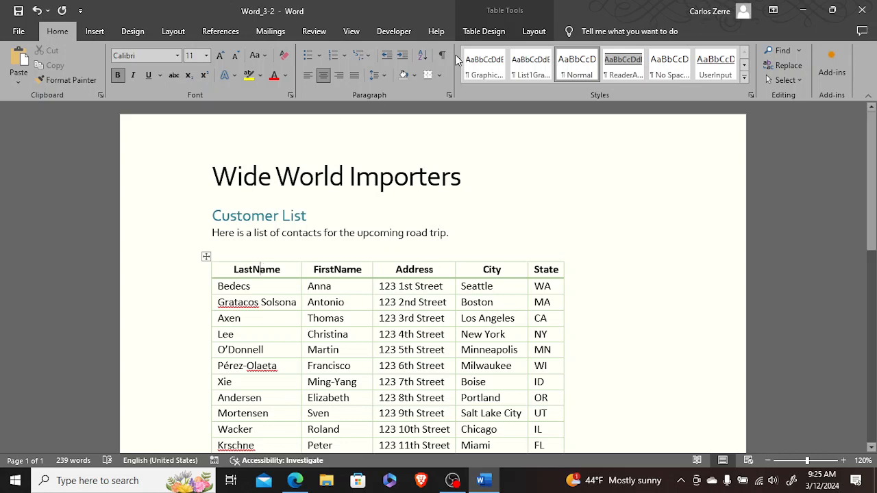
Sort the Customer List table in ascending order by State, then City, then LastName, treating the first row as a header.
left_click(483, 34)
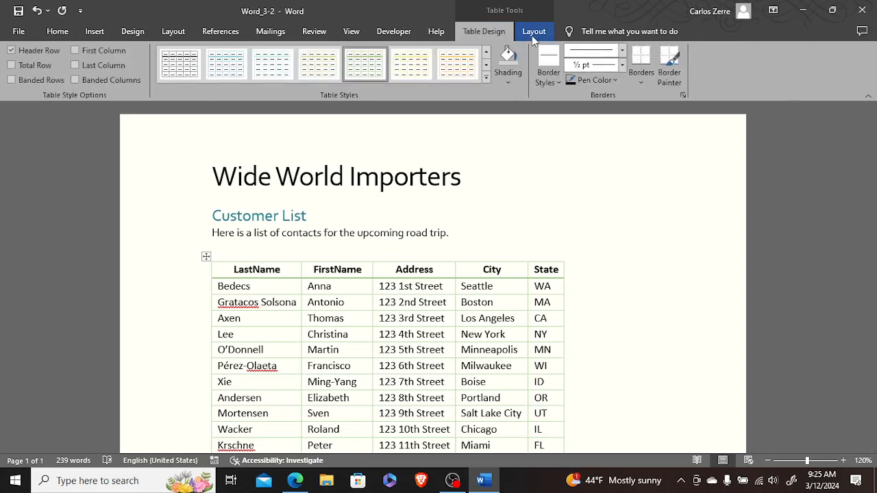
left_click(533, 33)
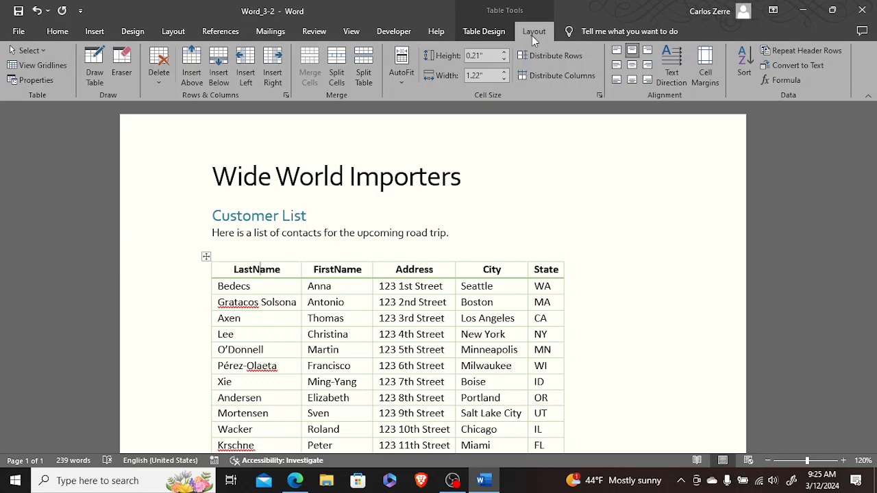
left_click(746, 64)
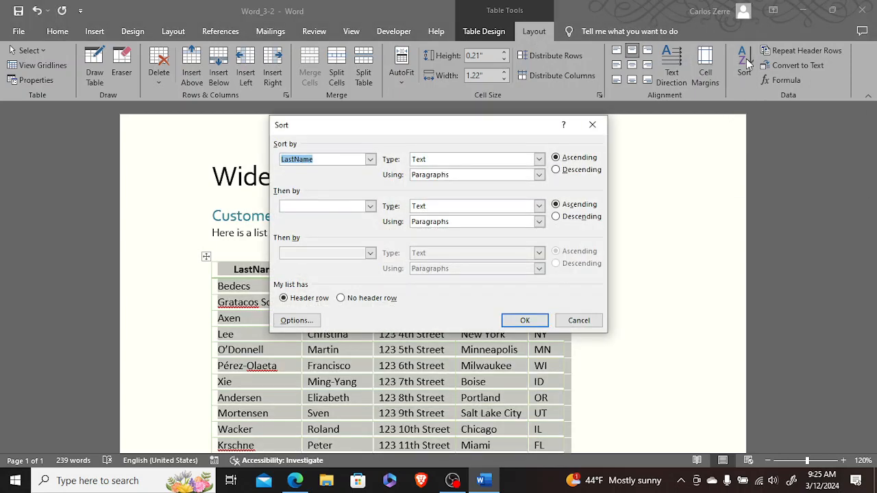
left_click_drag(457, 130, 677, 54)
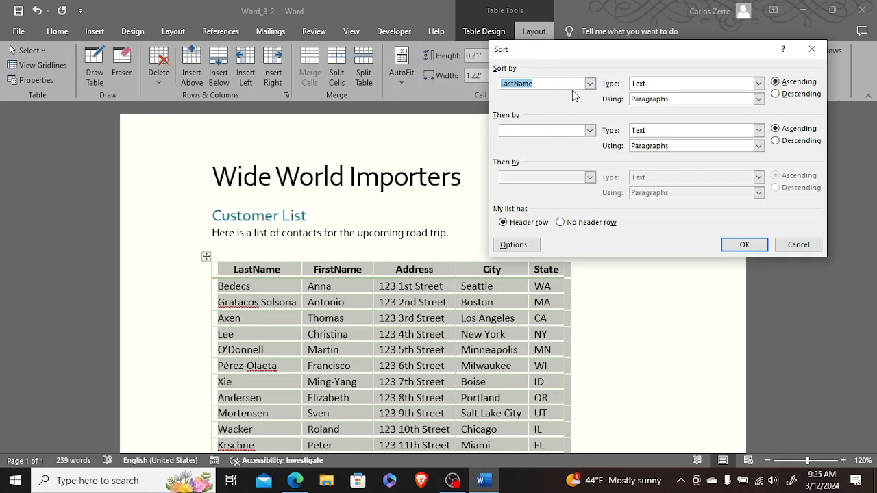
left_click(591, 84)
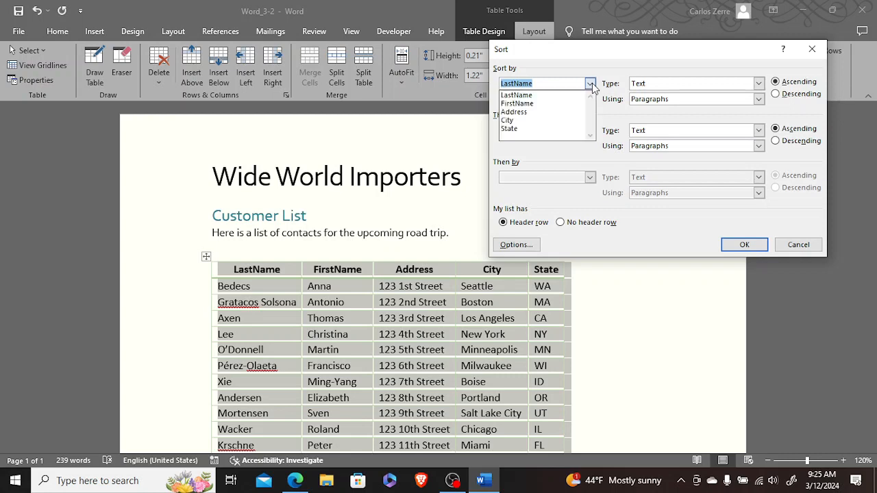
left_click(533, 129)
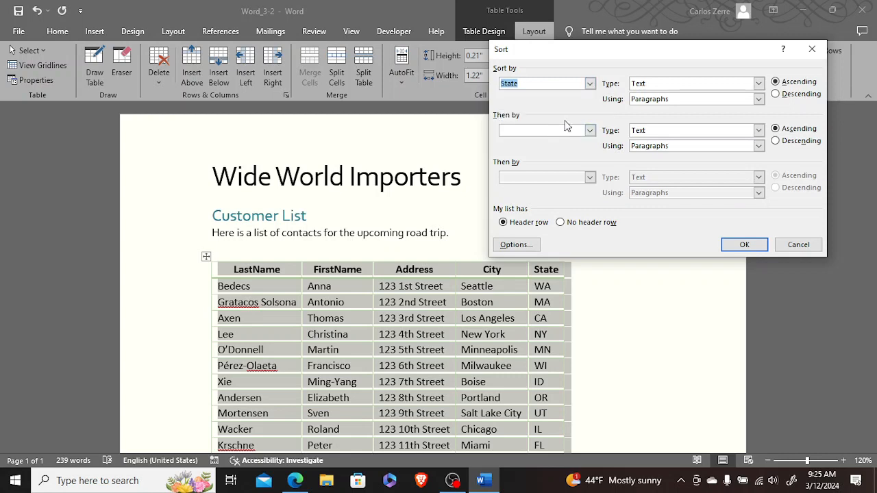
left_click(590, 131)
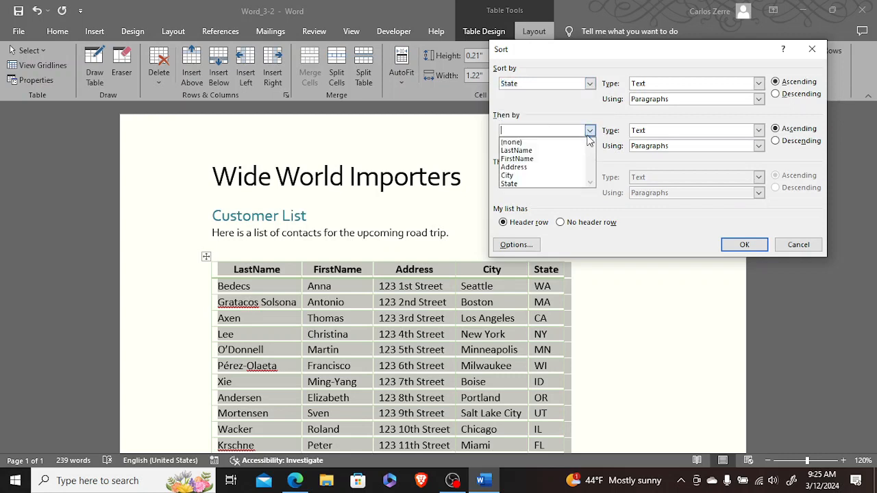
left_click(548, 176)
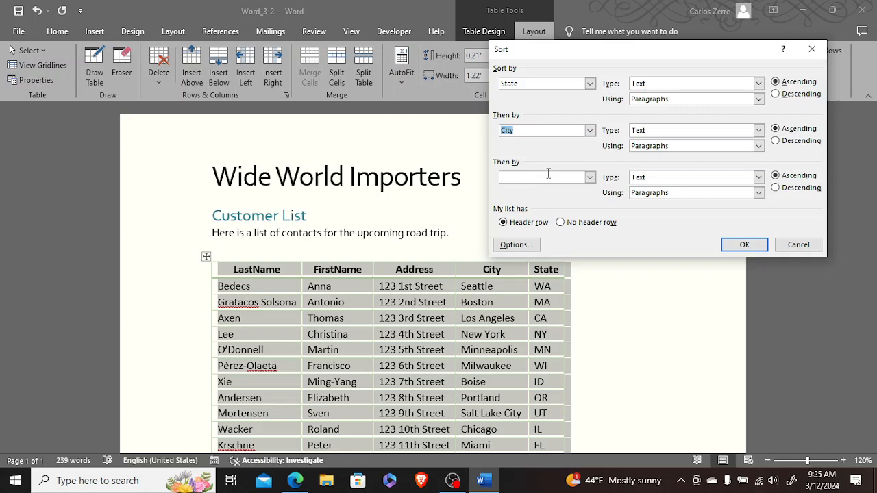
left_click(589, 177)
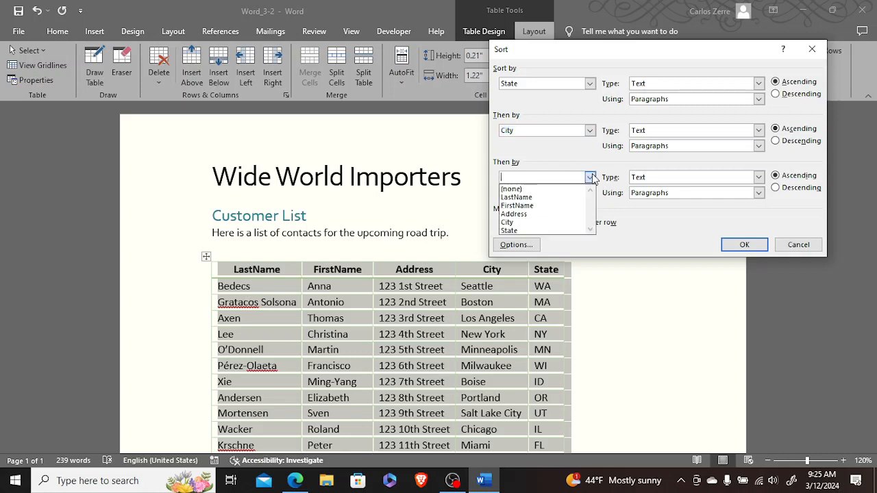
left_click(539, 197)
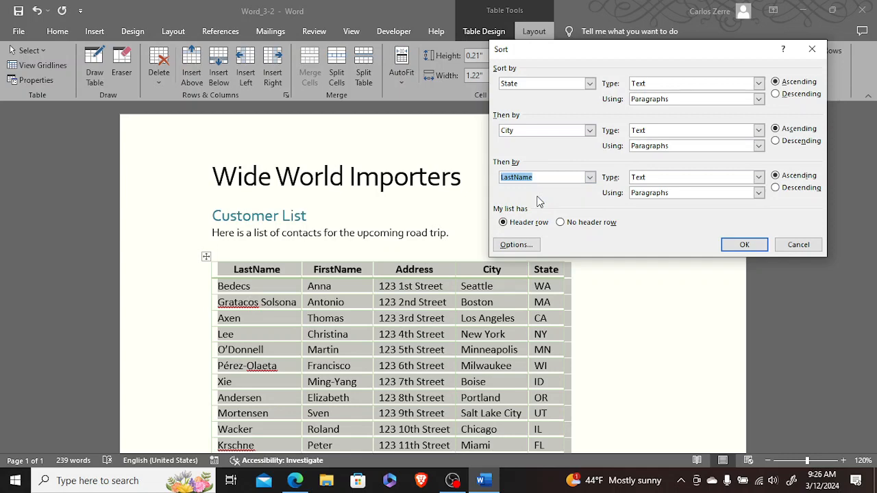
left_click(738, 248)
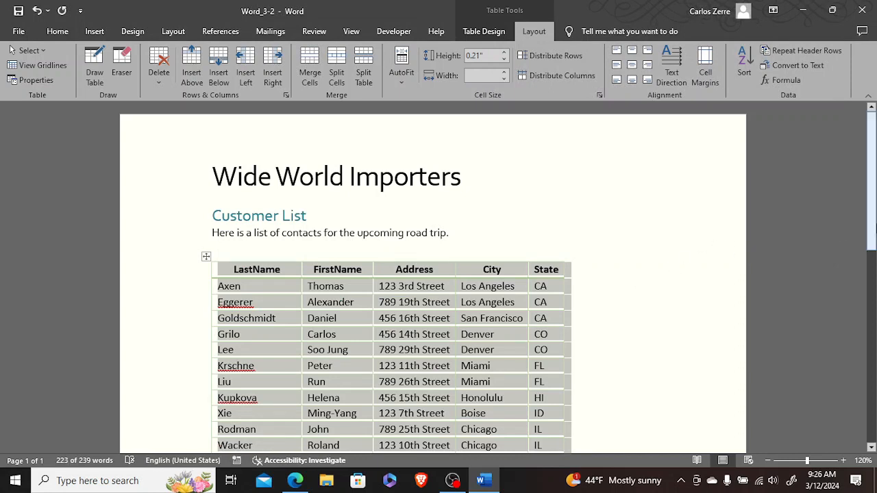
Review the sort settings of the Customer List table and close them without applying anything.
left_click_drag(871, 187, 868, 221)
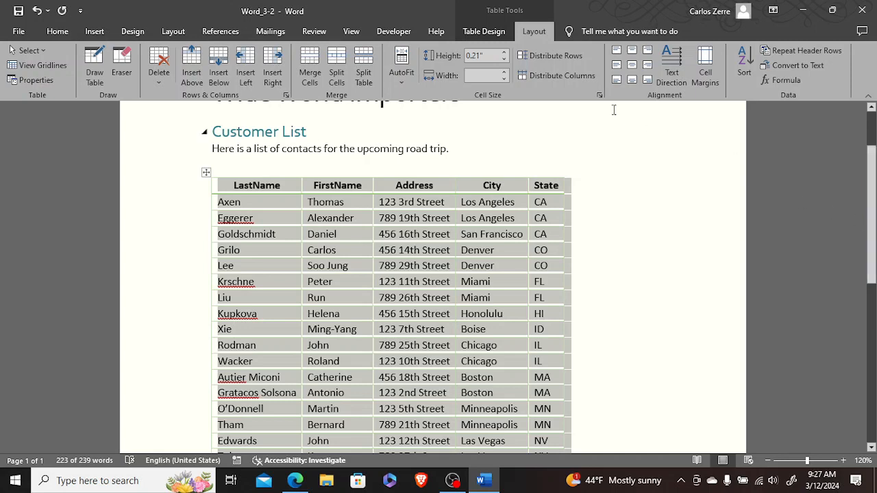
left_click(587, 201)
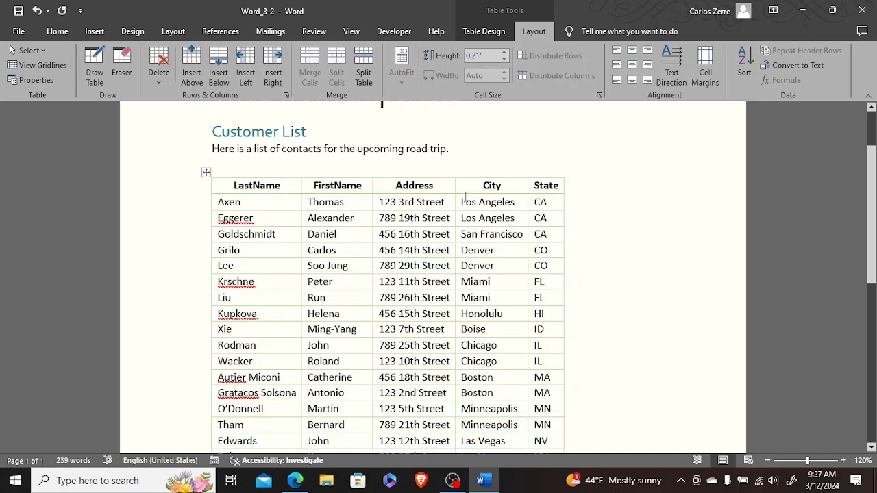
left_click(492, 185)
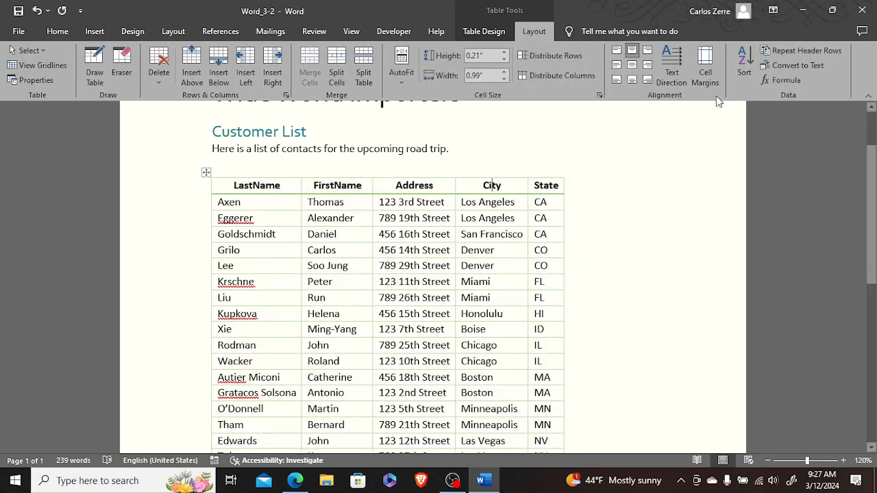
left_click(743, 64)
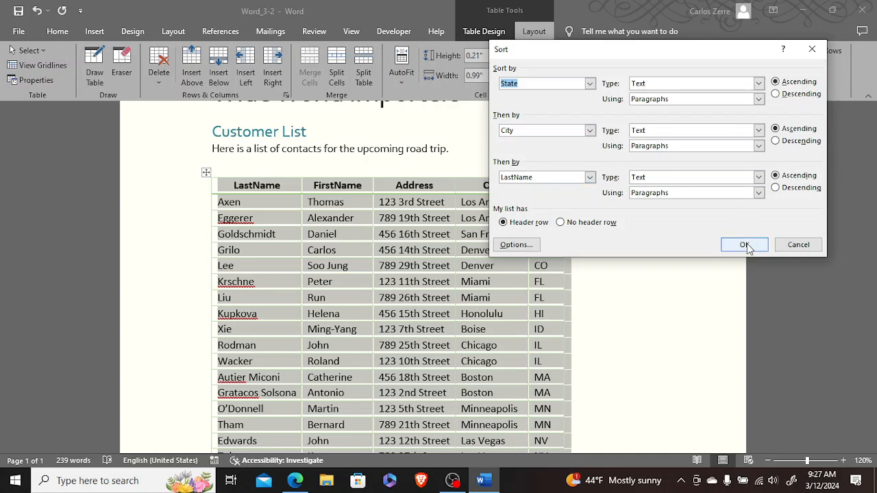
left_click(796, 245)
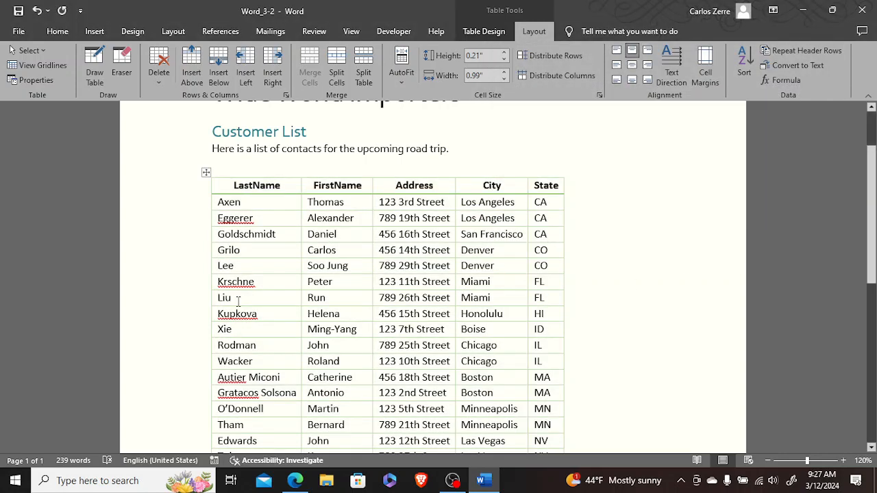
Look at the options for deleting table cells and dismiss them without deleting anything.
left_click(162, 80)
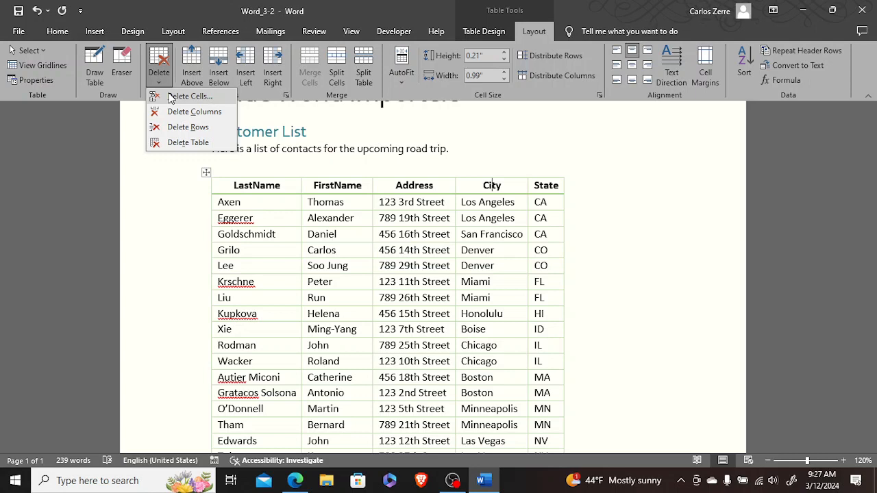
left_click(185, 96)
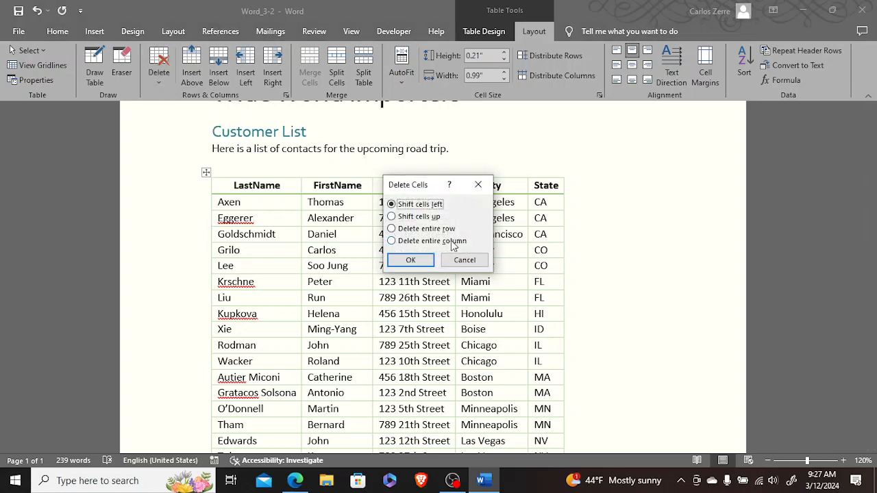
left_click(465, 261)
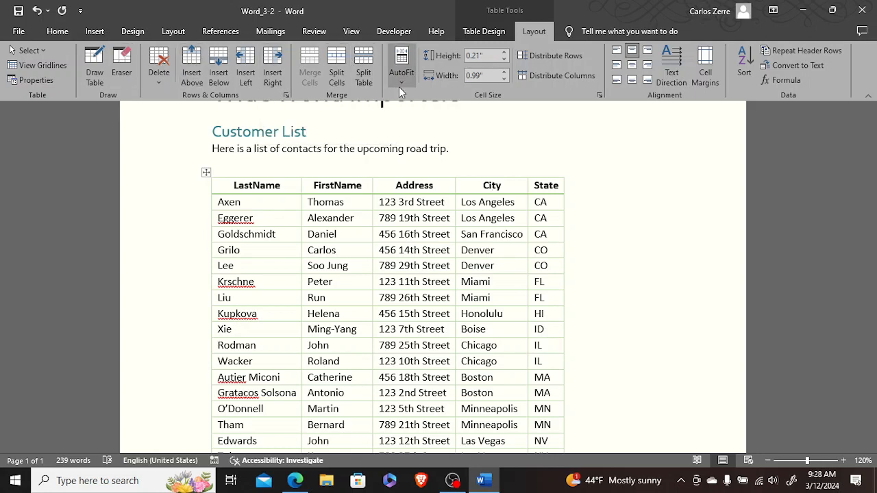
Delete the two Boston, MA customer rows from the Customer List table.
left_click(479, 34)
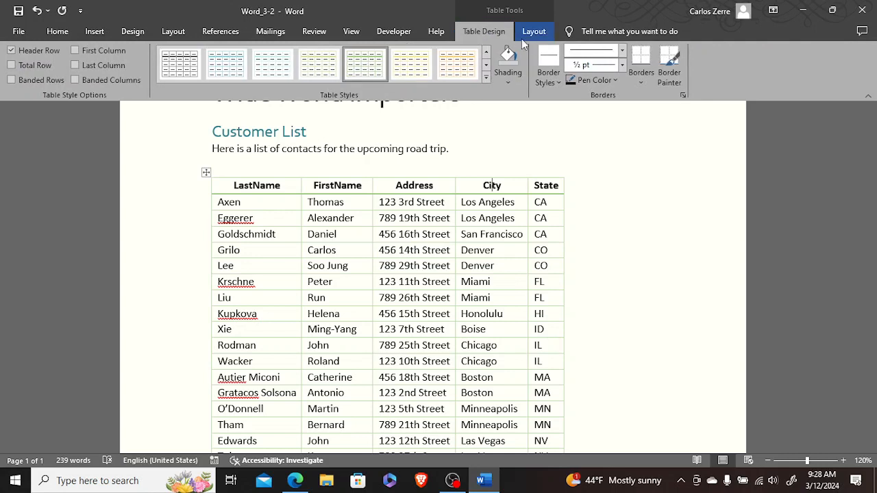
left_click(523, 38)
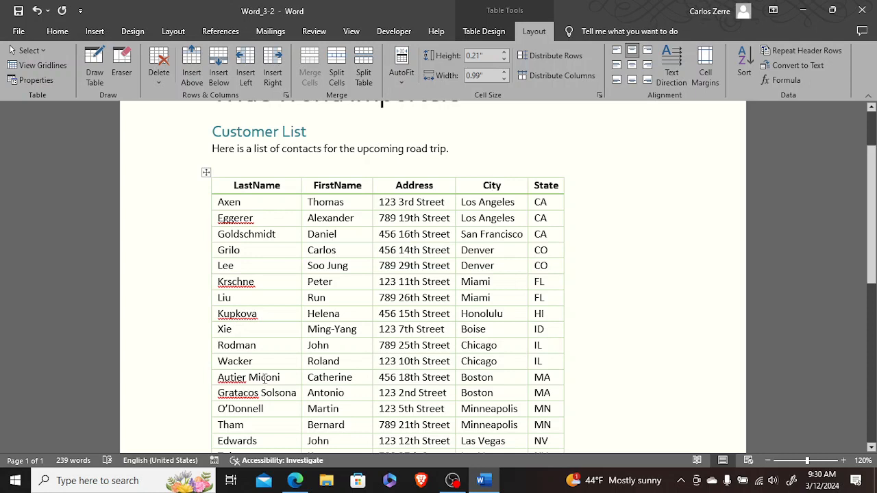
left_click_drag(263, 375, 548, 397)
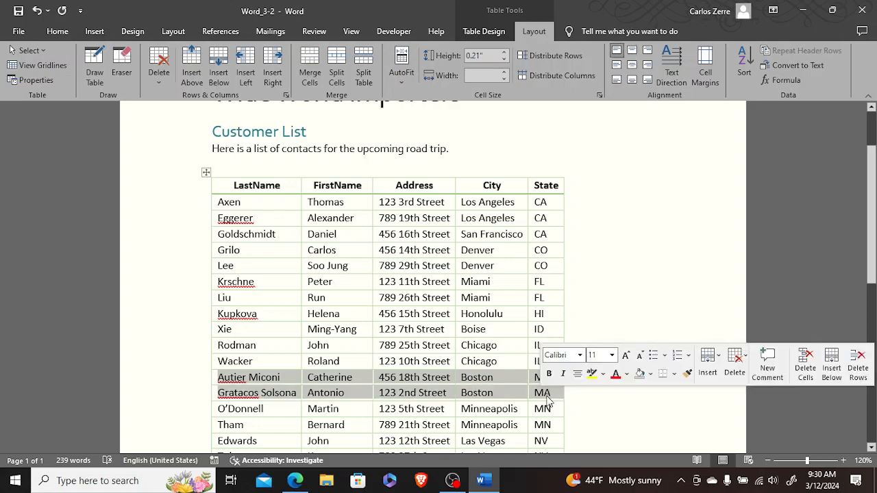
left_click(735, 361)
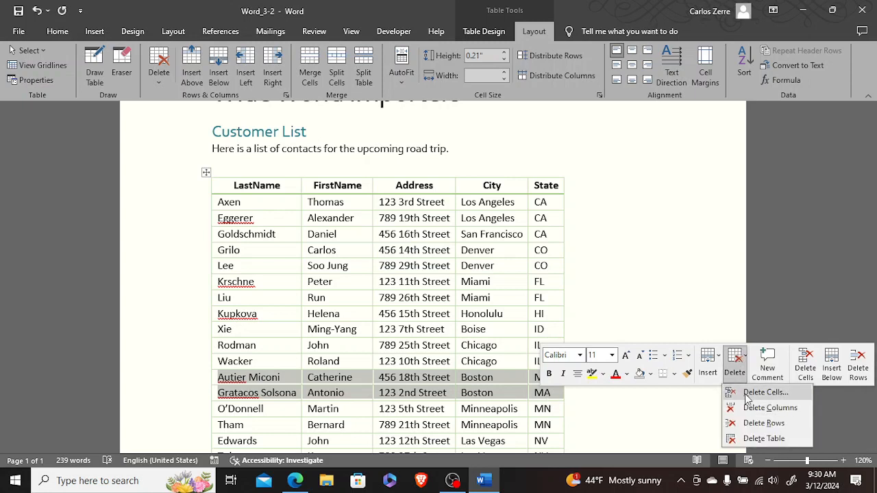
left_click(746, 422)
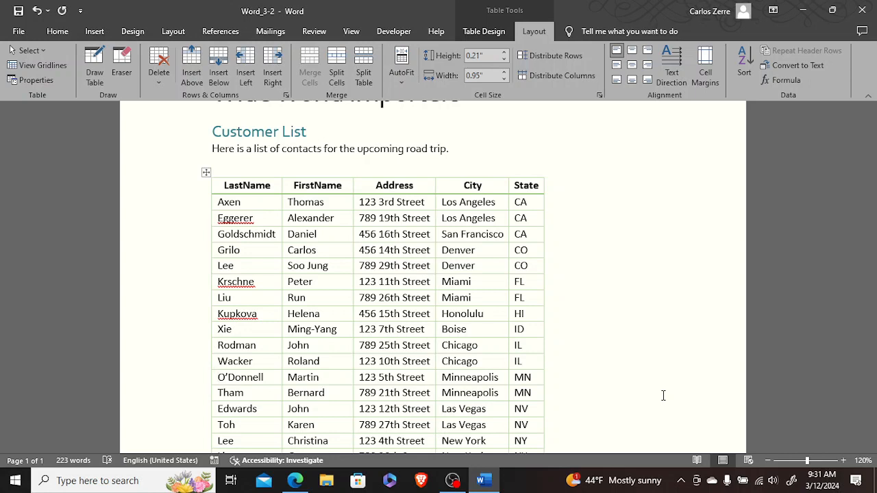
Add two columns to the right of the State column and head them Date and Time.
left_click(535, 189)
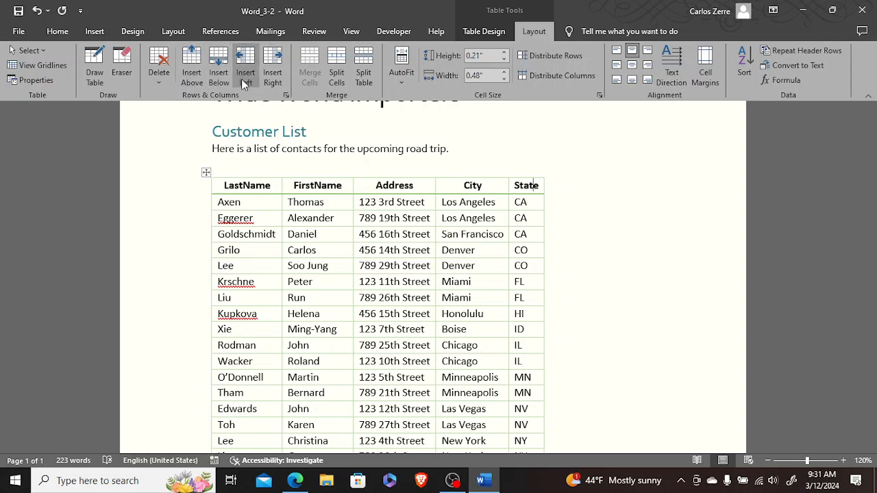
left_click(274, 65)
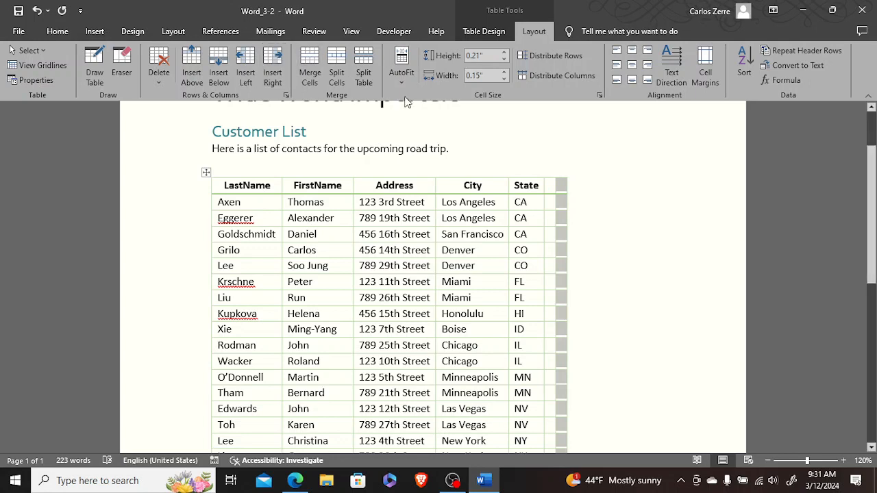
left_click(553, 186)
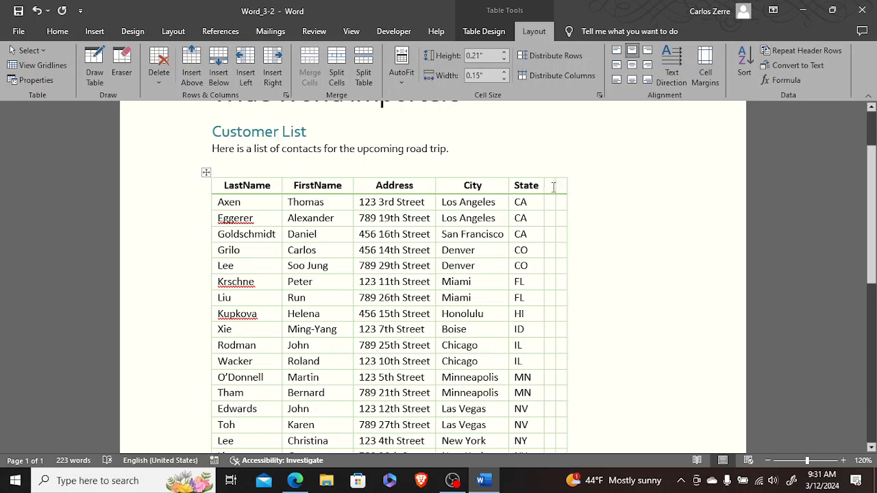
type("Date")
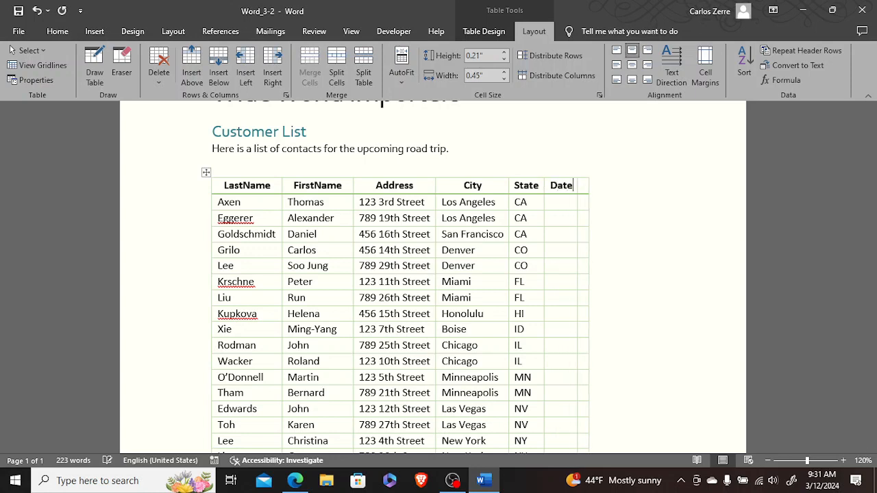
type("Time")
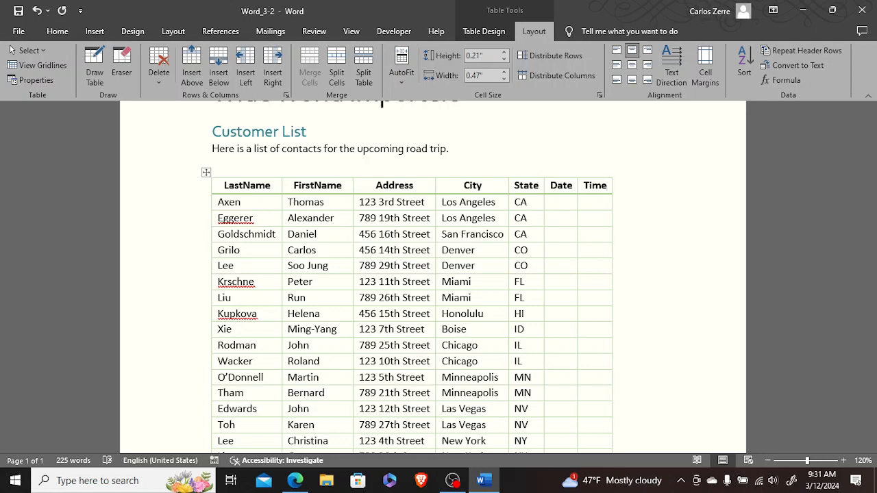
Insert an empty row above the column headings and turn off the table's Header Row style option.
left_click(273, 185)
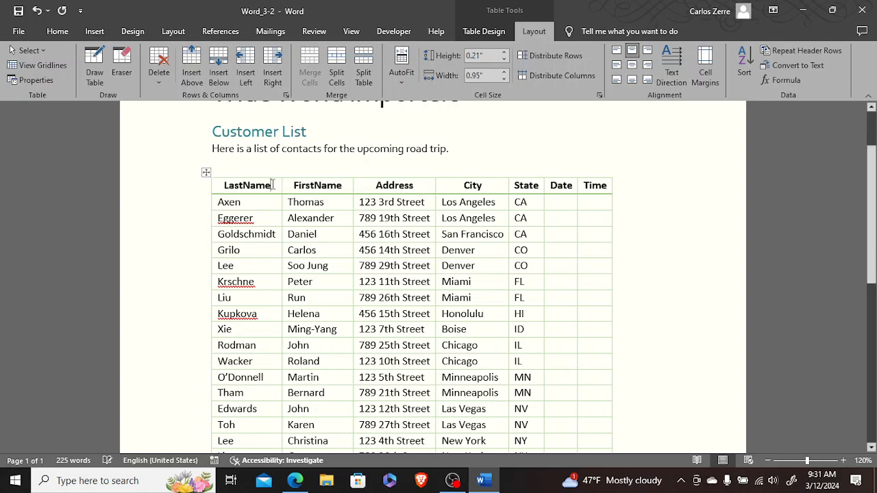
left_click(188, 65)
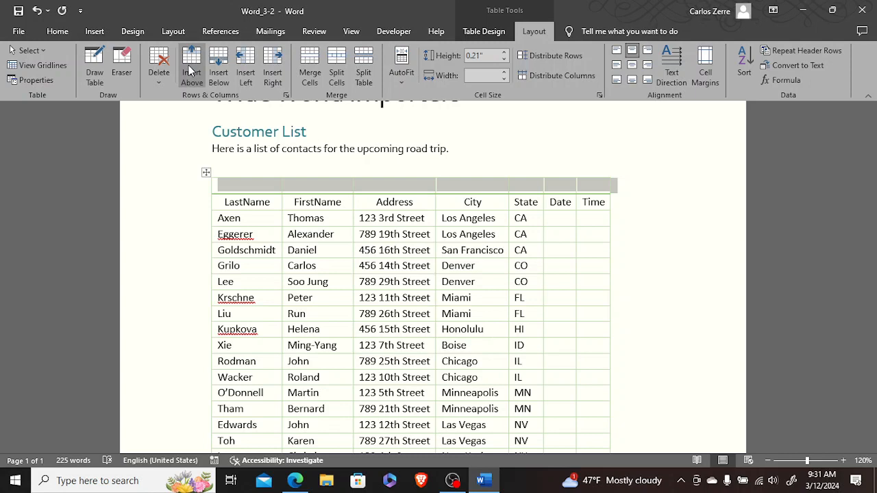
left_click(487, 32)
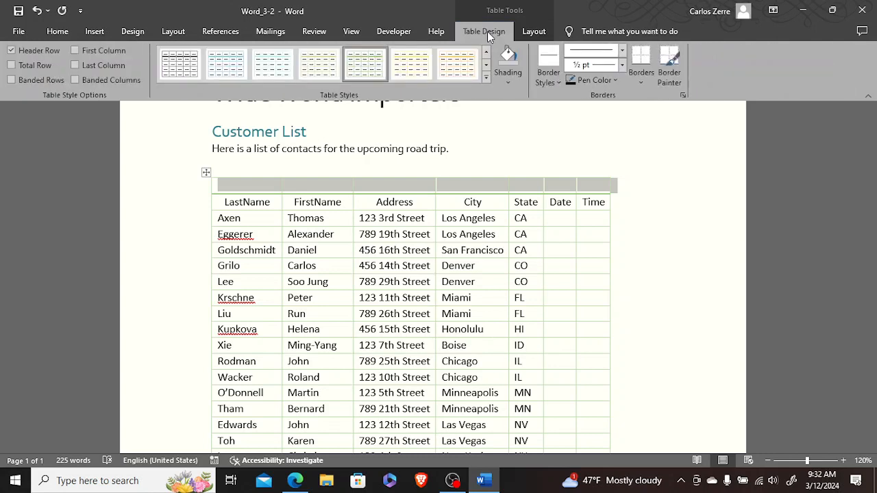
left_click(38, 52)
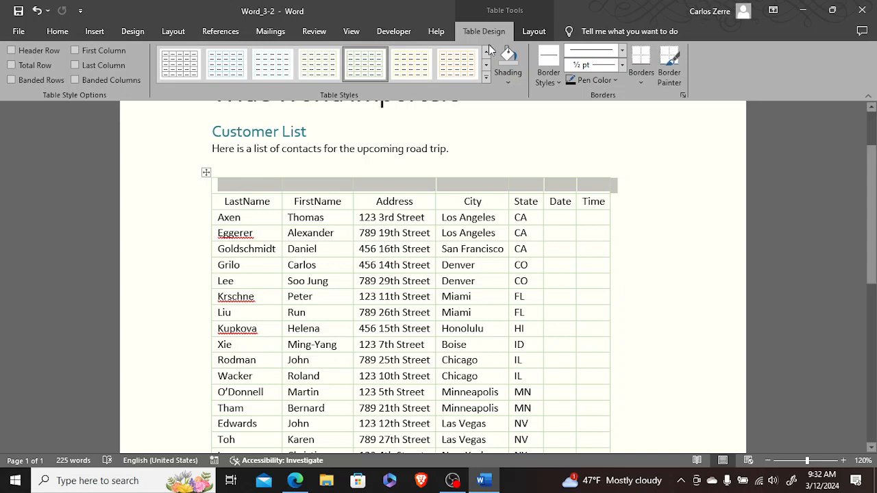
left_click(245, 201)
left_click(534, 31)
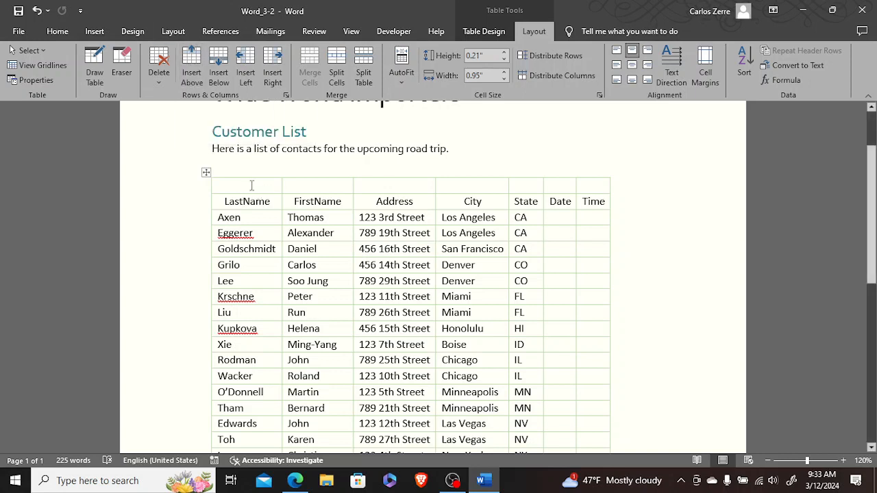
left_click_drag(252, 185, 594, 187)
left_click(594, 187)
left_click(267, 187)
left_click_drag(267, 187, 592, 186)
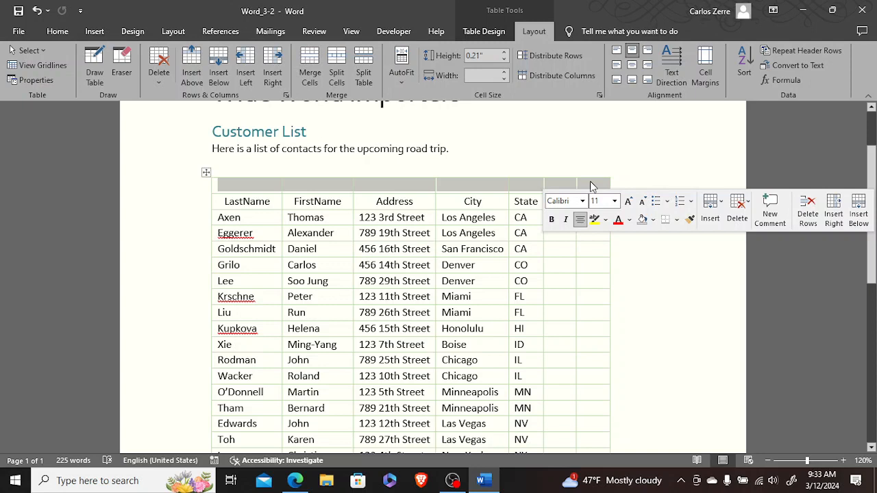
left_click(309, 63)
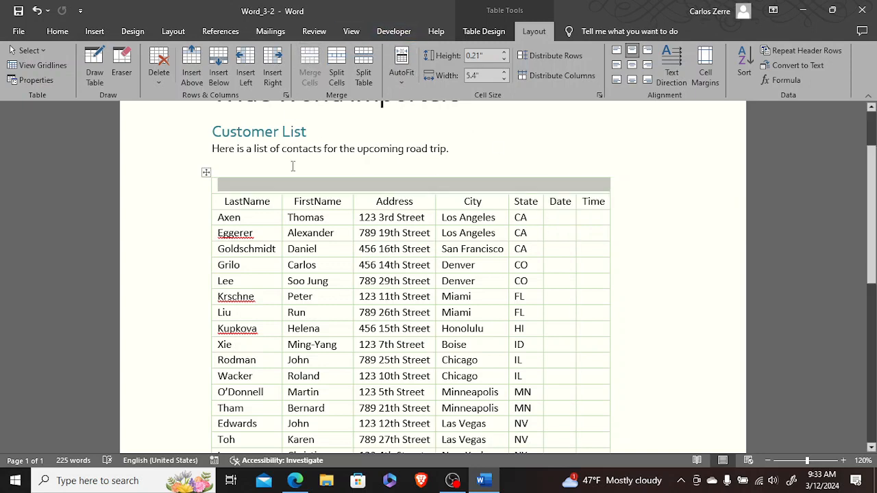
left_click(396, 187)
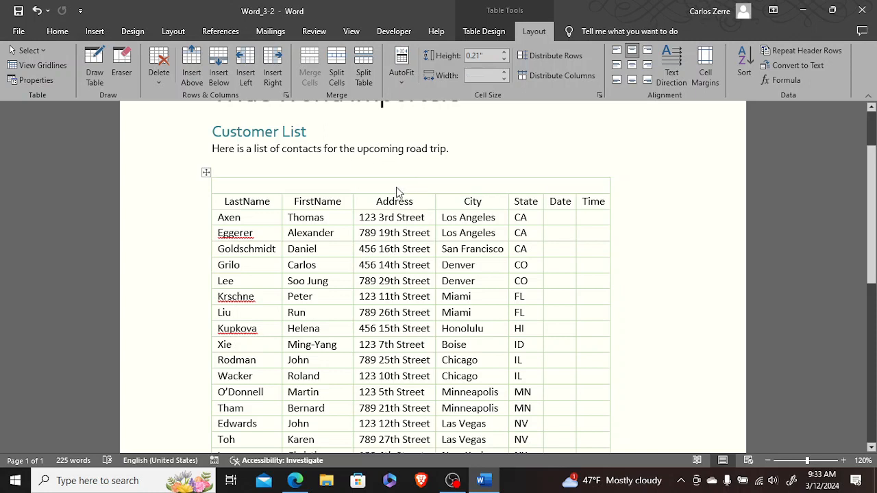
type("CUSM")
key("BackSpace")
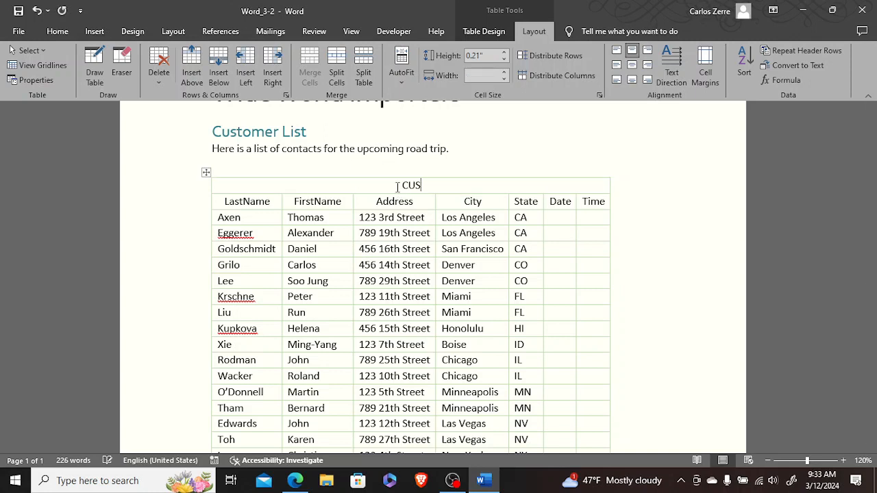
type("TOMER")
key("BackSpace")
key("BackSpace")
key("BackSpace")
key("BackSpace")
key("BackSpace")
key("BackSpace")
key("BackSpace")
key("BackSpace")
key("ctrl+z")
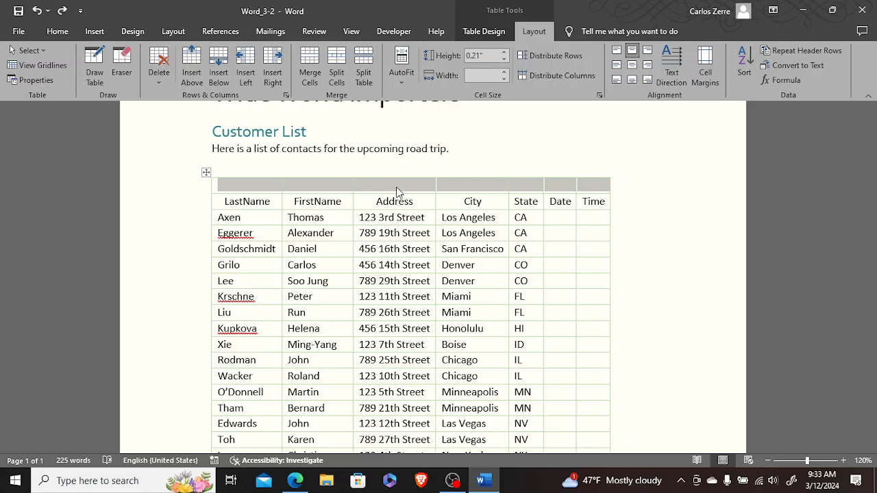
Merge the empty first-row cells above LastName through State and enter the heading Customer in the merged cell.
left_click(269, 190)
left_click_drag(268, 185, 533, 189)
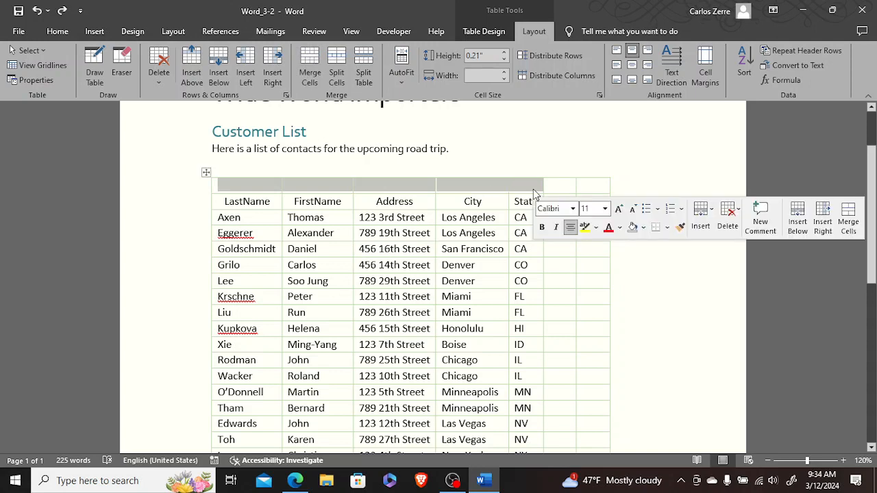
left_click(313, 63)
left_click(418, 185)
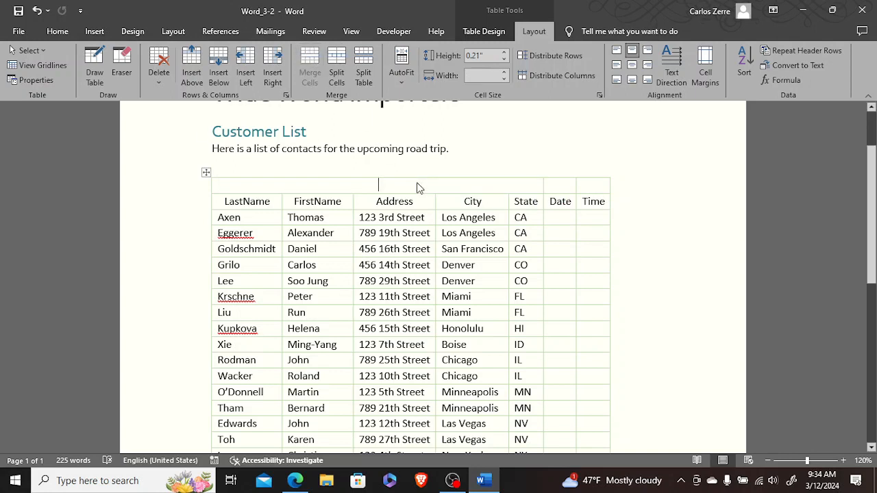
type("Customer")
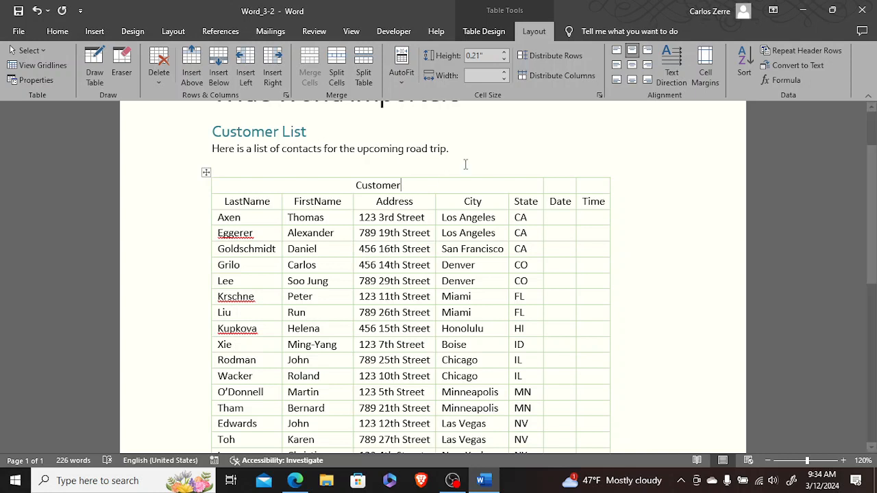
Merge the two empty cells above Date and Time and enter the heading Appointment.
left_click_drag(566, 183, 594, 192)
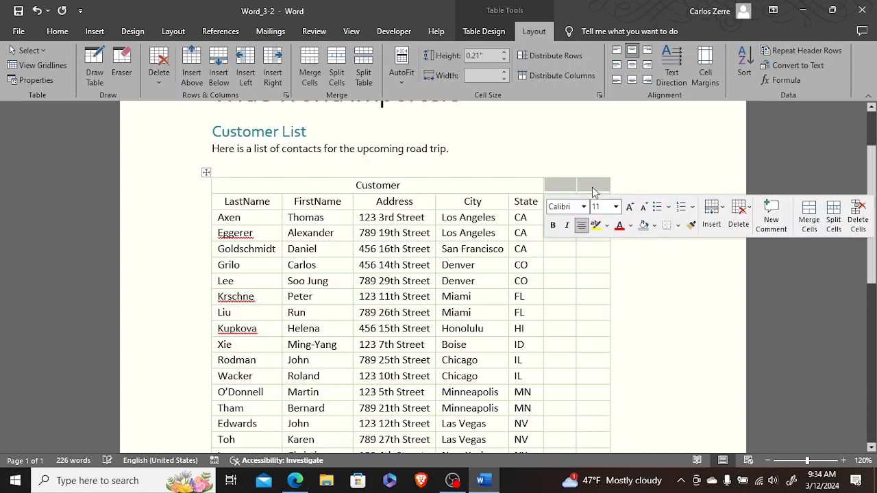
left_click(310, 63)
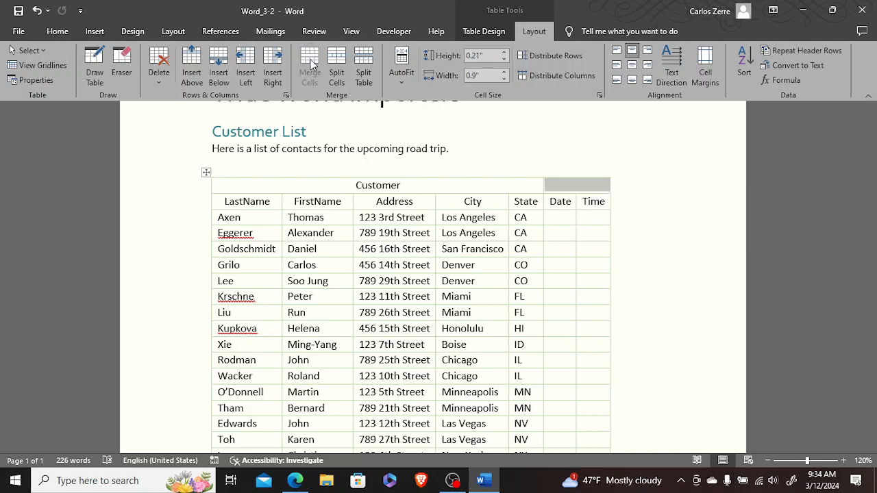
type("App")
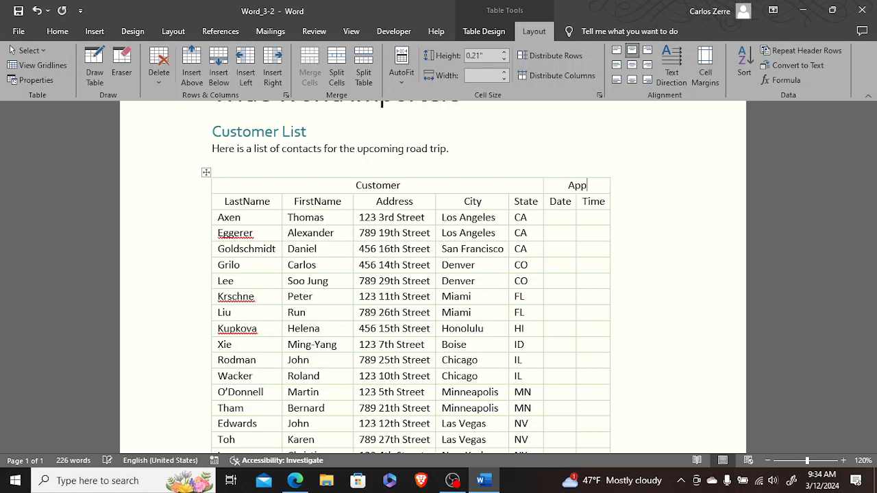
type("ointment")
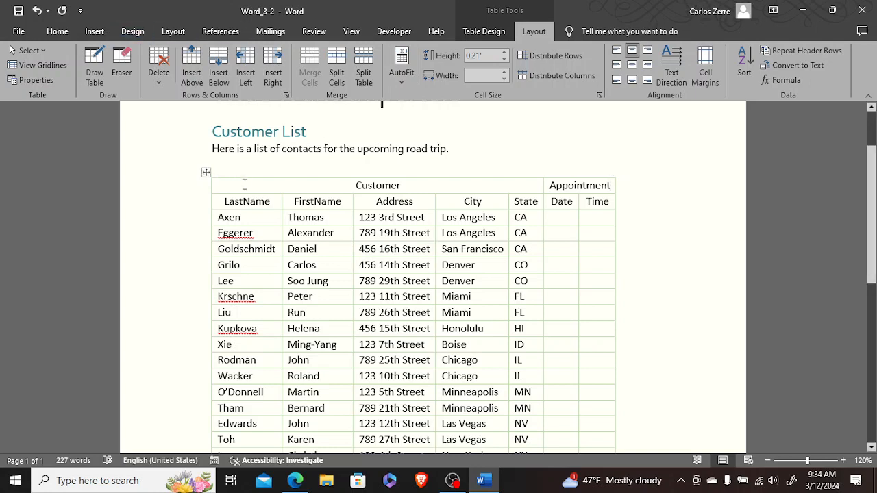
Make the text of both heading rows bold, from Customer and Appointment down to the LastName through Time headings.
left_click_drag(245, 184, 413, 186)
left_click_drag(471, 194, 473, 195)
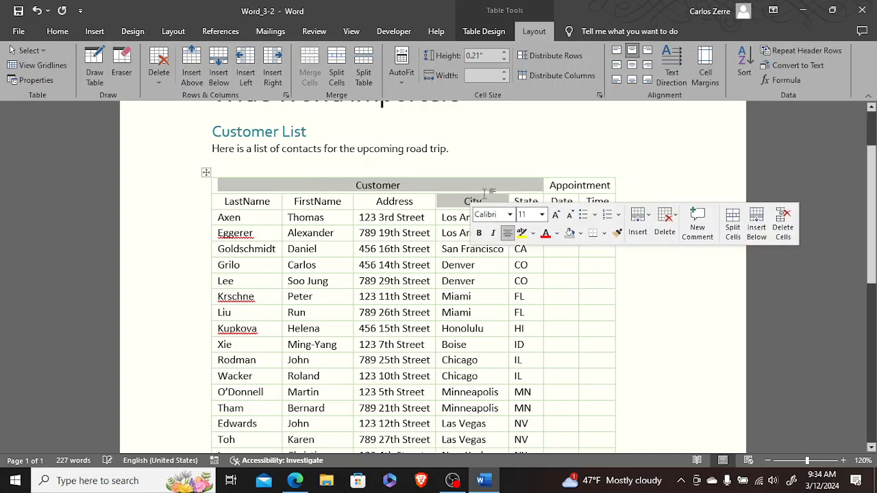
left_click(606, 158)
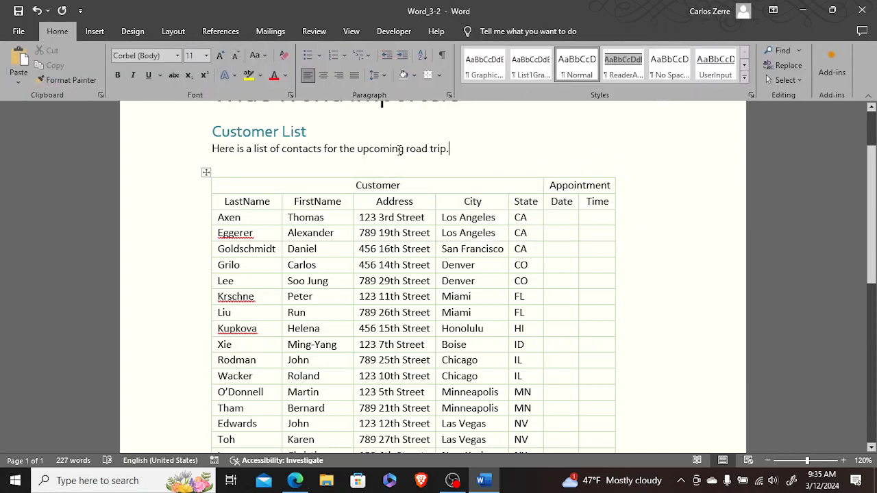
mouse_move(620, 173)
left_click(277, 184)
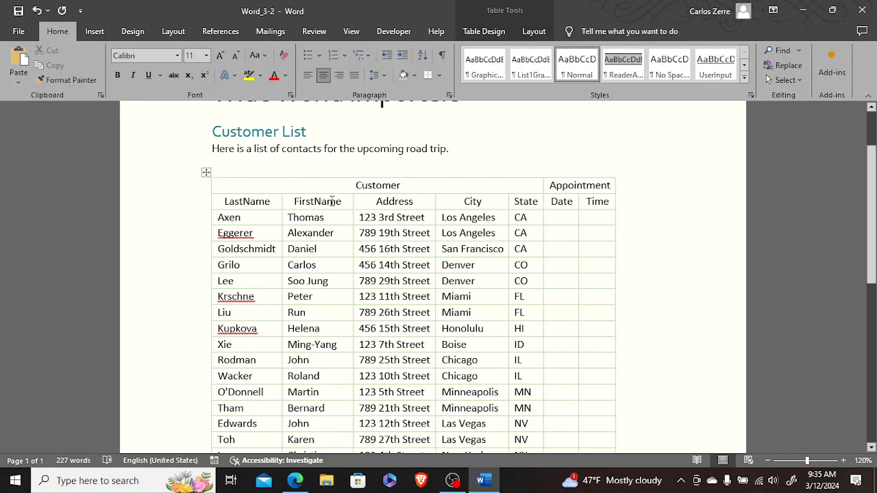
left_click(226, 178)
left_click(235, 189)
left_click_drag(237, 190, 603, 203)
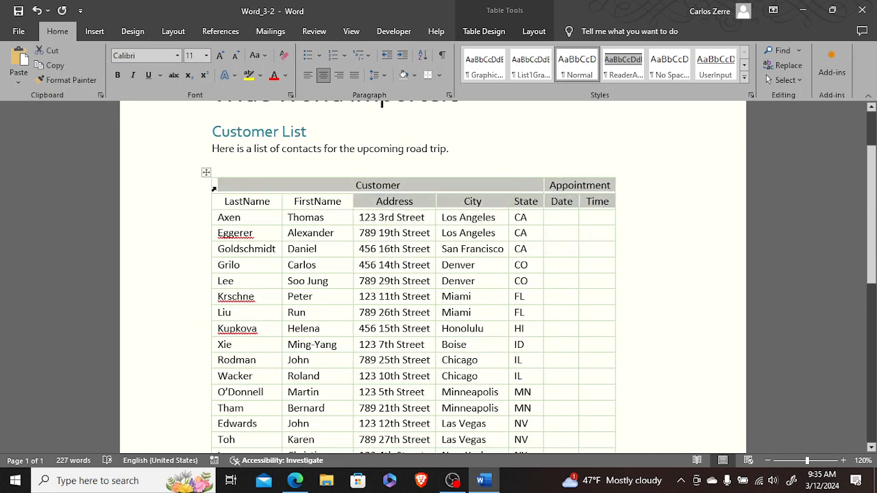
left_click(215, 189)
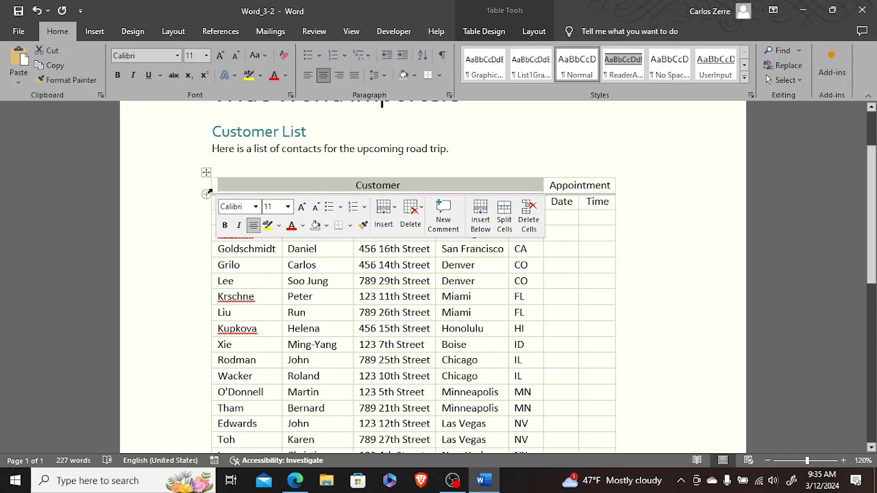
left_click(213, 191)
left_click_drag(213, 192, 595, 206)
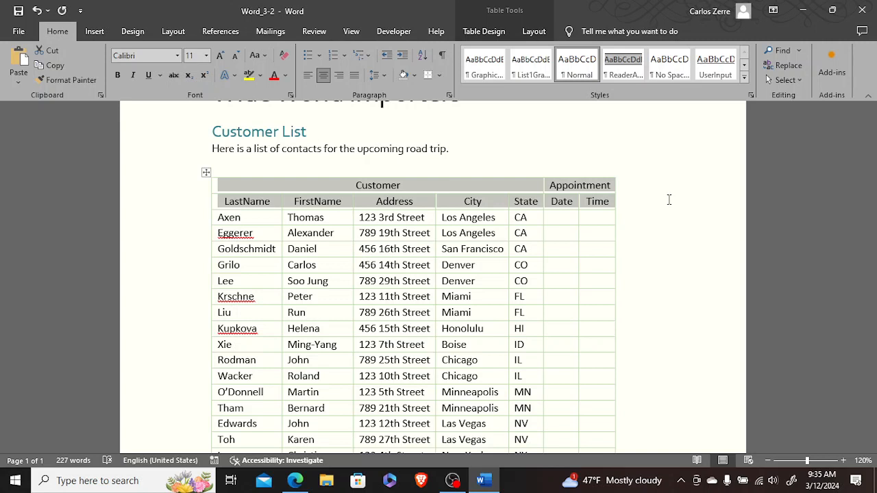
left_click(116, 75)
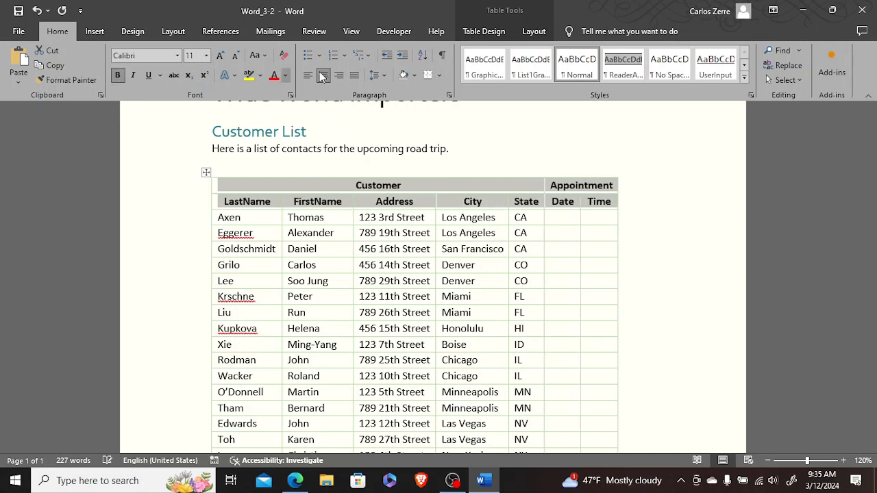
left_click(481, 32)
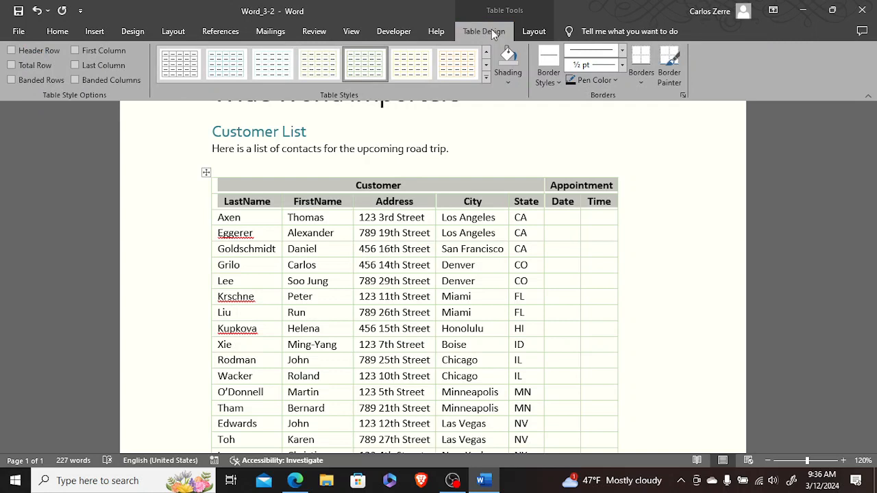
Center the text of both heading rows horizontally and vertically within their cells using Align Center.
left_click(536, 31)
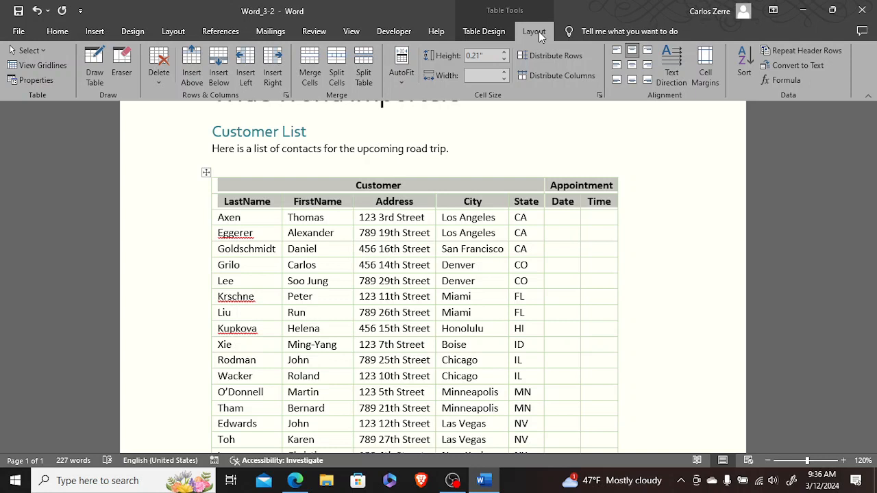
left_click(632, 52)
left_click(71, 31)
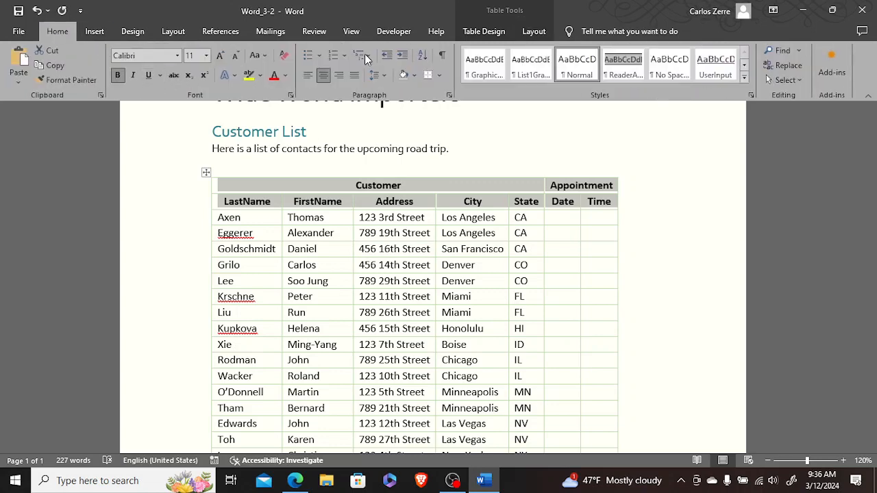
left_click(534, 32)
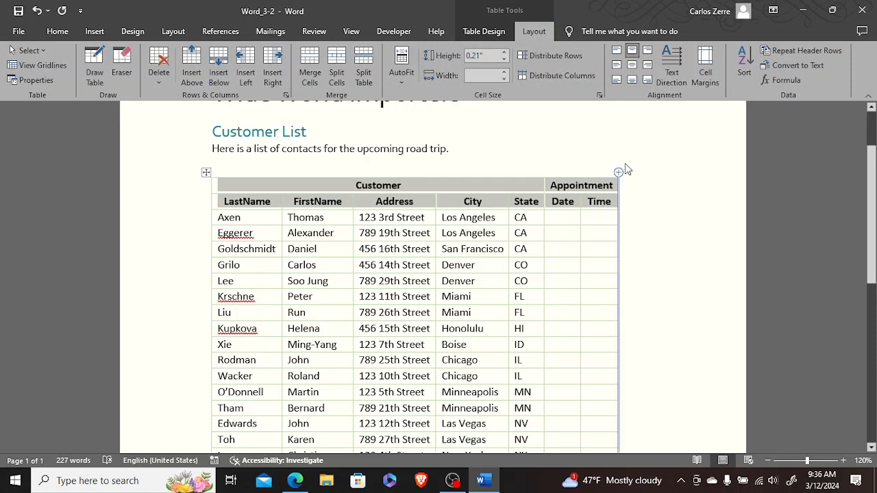
left_click(633, 69)
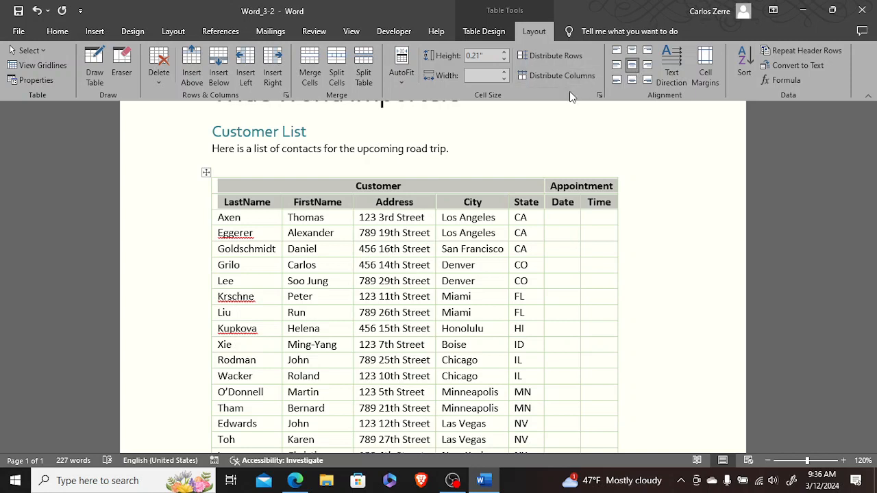
AutoFit the customer table to the window so it spans the full width between the page margins.
left_click(430, 189)
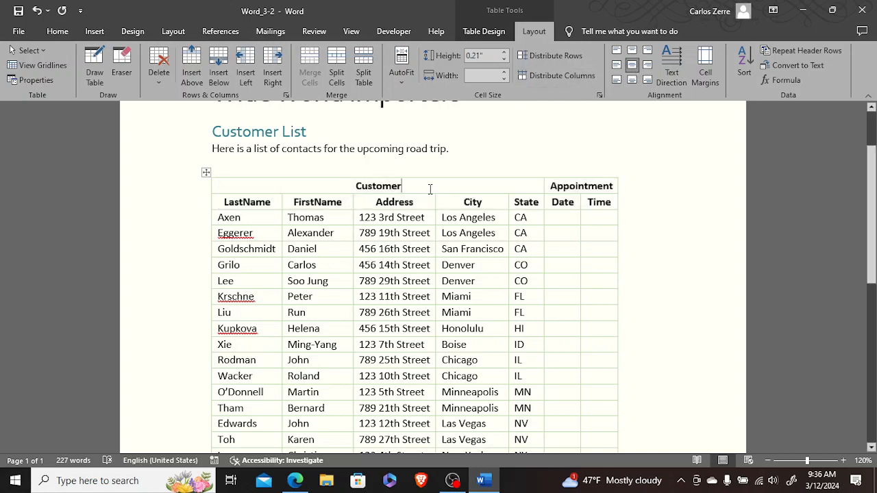
left_click(212, 189)
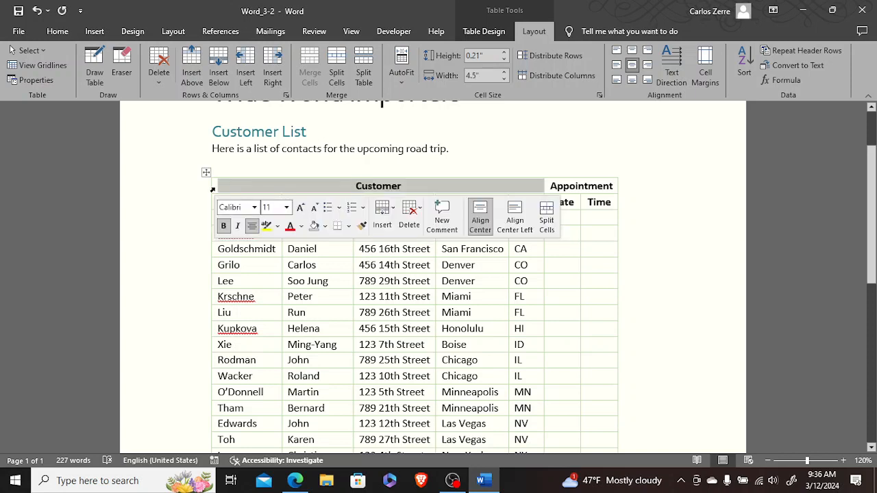
left_click(477, 31)
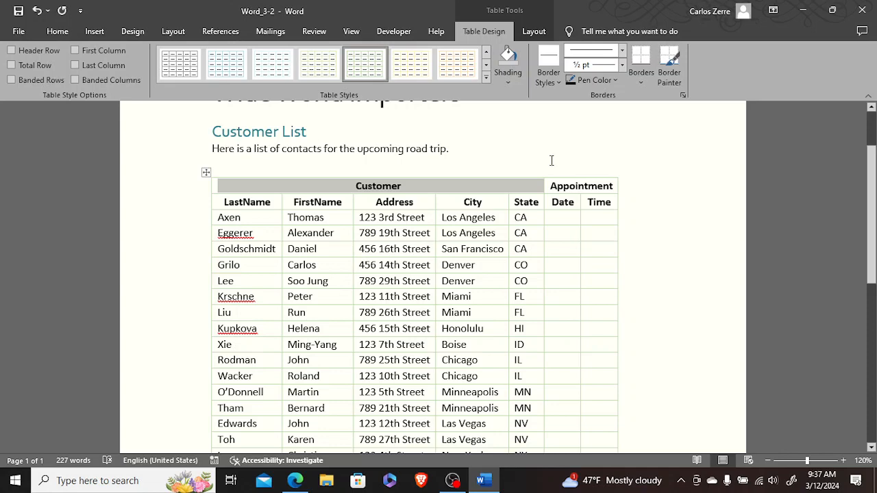
left_click(520, 169)
mouse_move(294, 183)
left_mouse_down()
mouse_move(507, 236)
mouse_move(614, 223)
left_mouse_up()
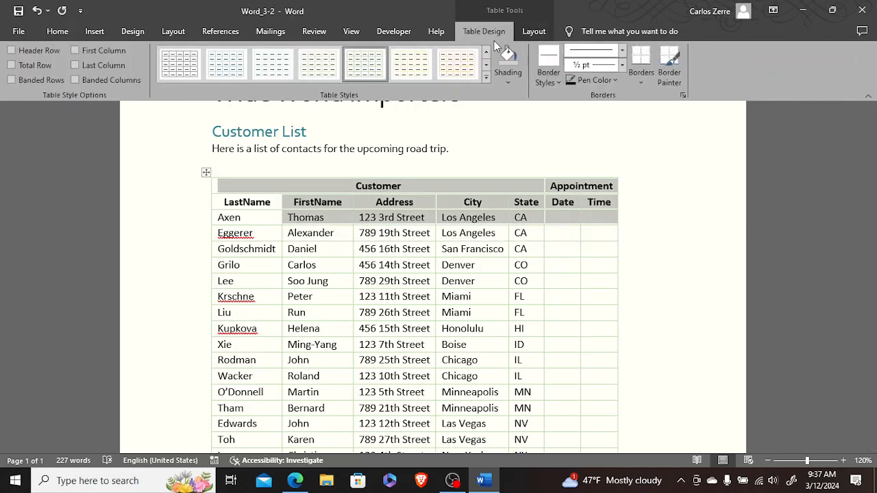
left_click(535, 31)
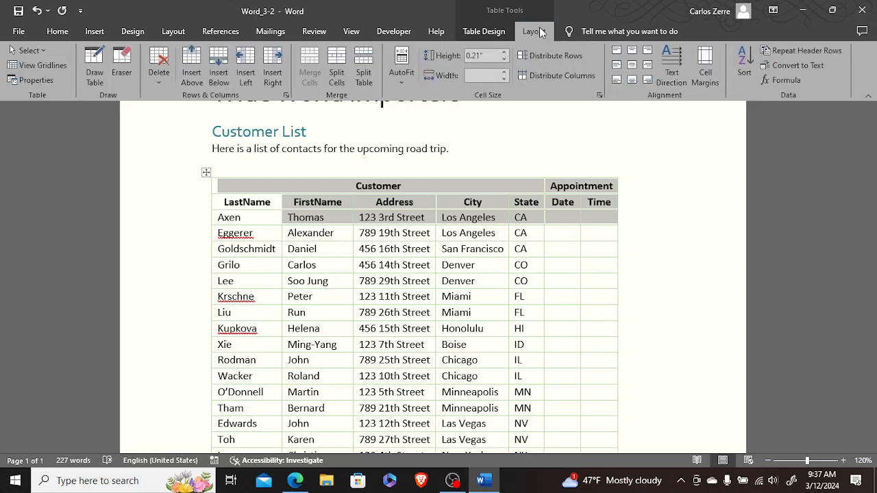
left_click(396, 85)
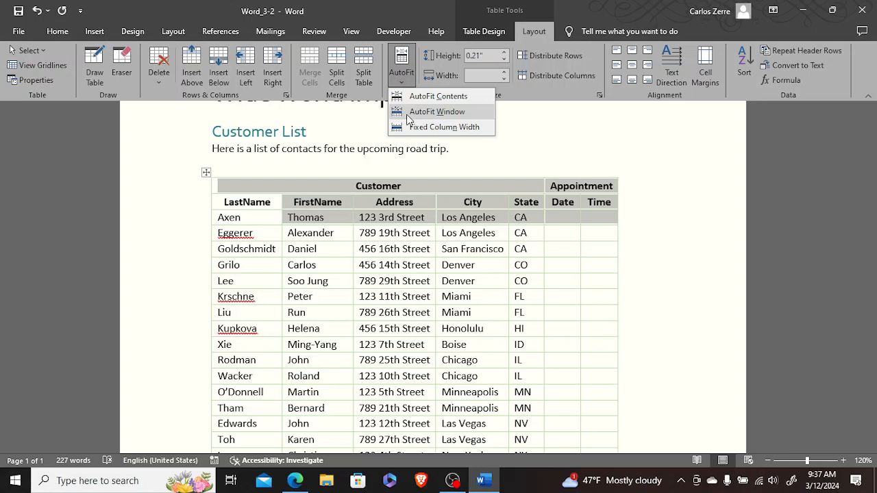
left_click(408, 112)
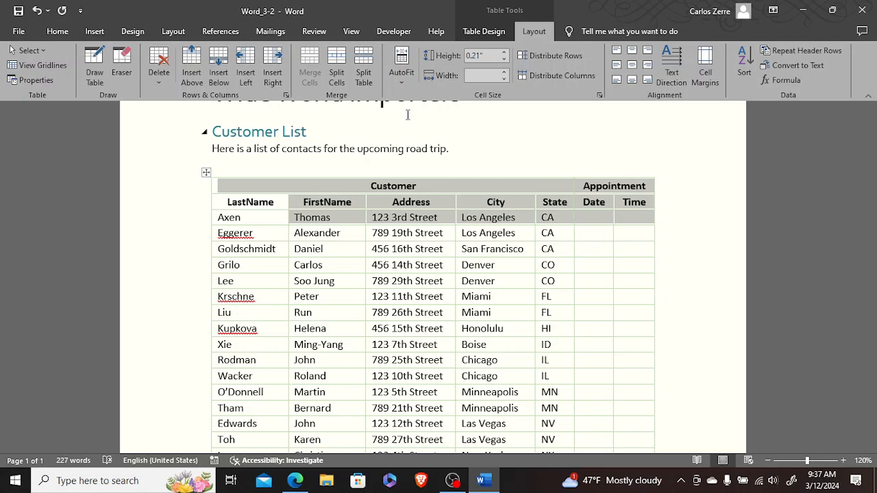
left_click(400, 86)
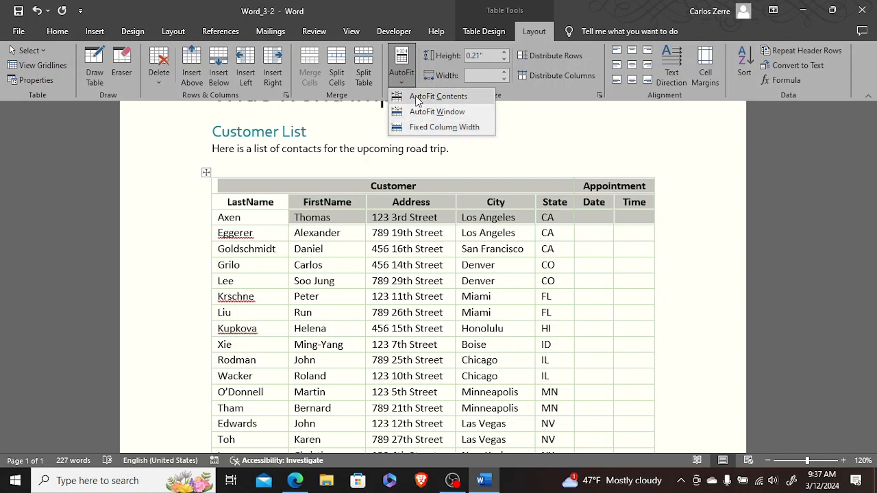
left_click(421, 6)
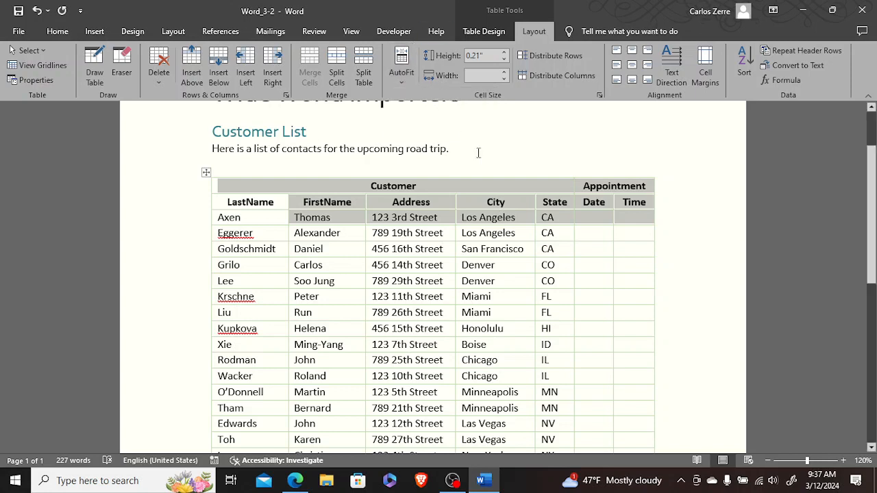
Review the table, row, column, cell and alt text settings in the Table Properties dialog.
right_click(515, 194)
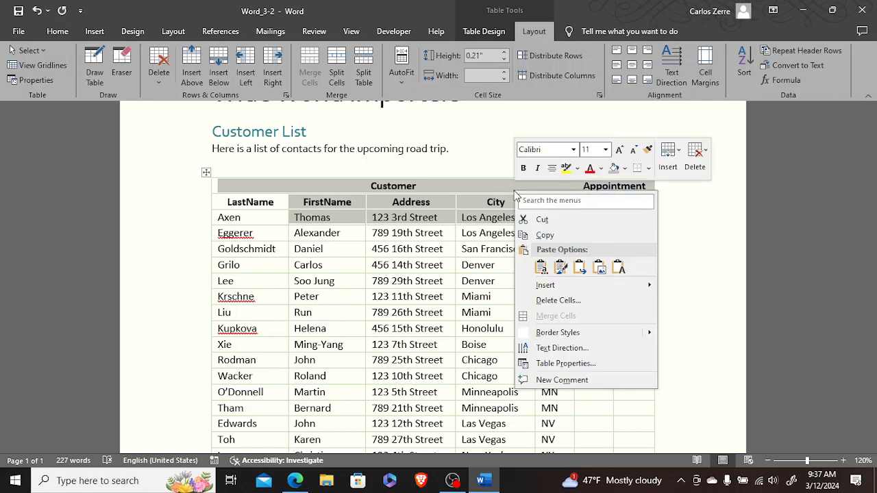
left_click(576, 372)
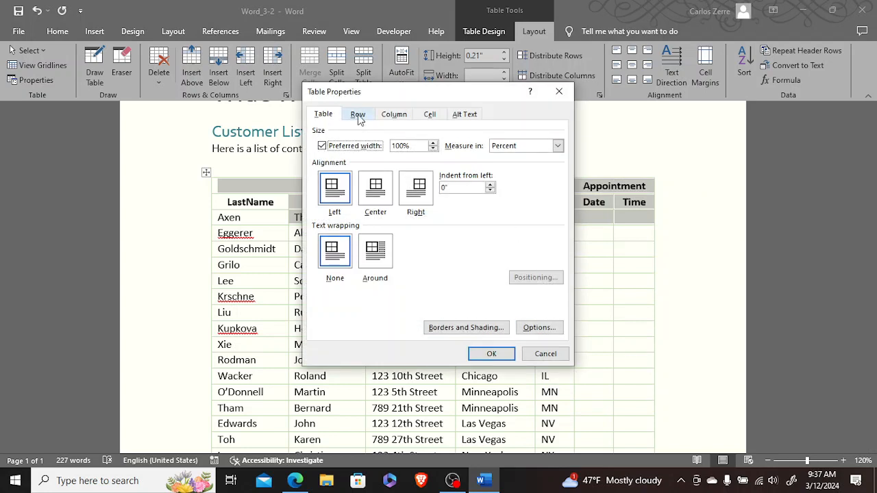
left_click(559, 148)
left_click(559, 146)
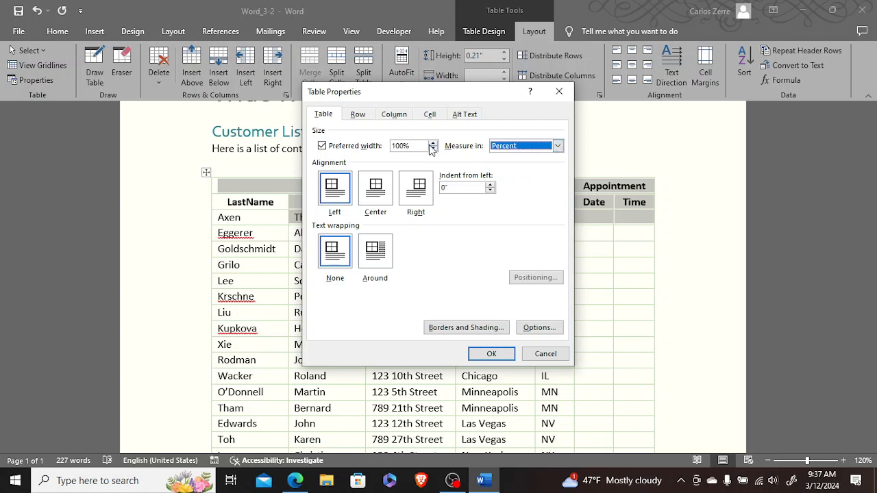
left_click(464, 116)
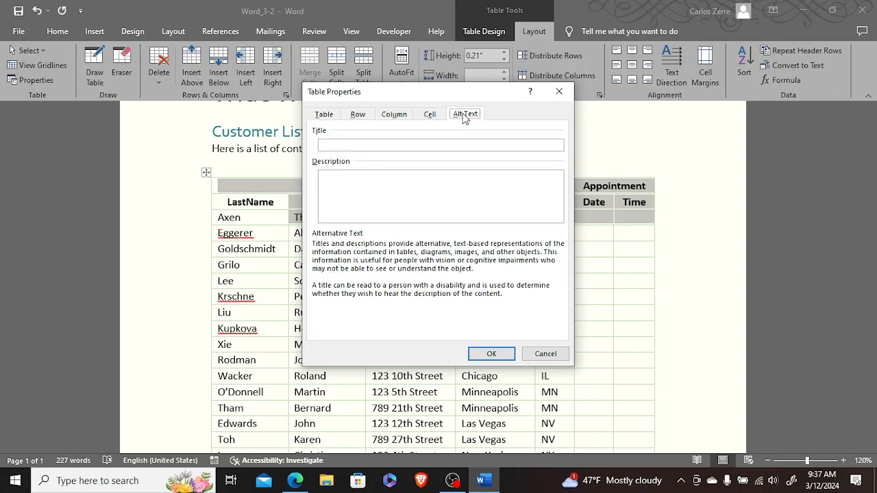
left_click(430, 116)
left_click(396, 117)
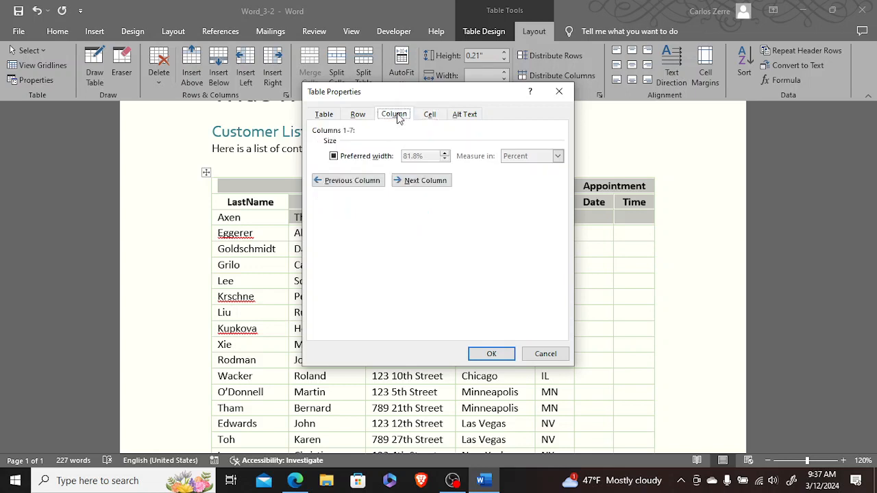
left_click(361, 117)
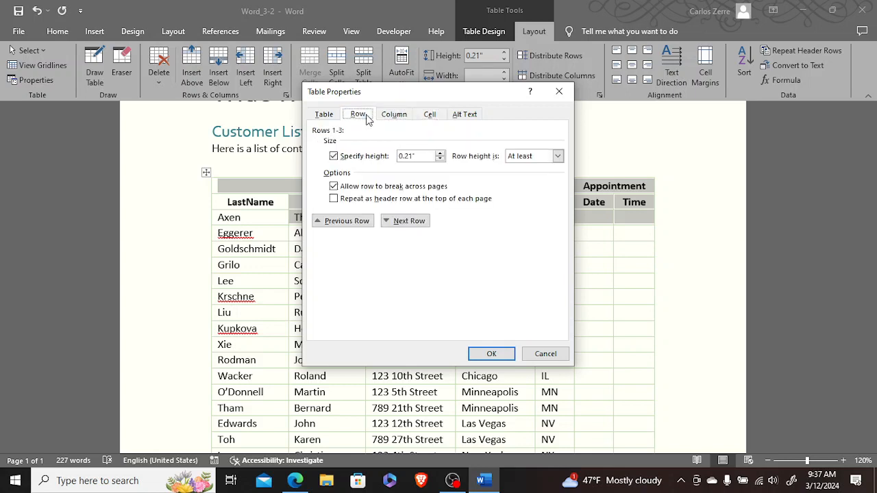
left_click(325, 116)
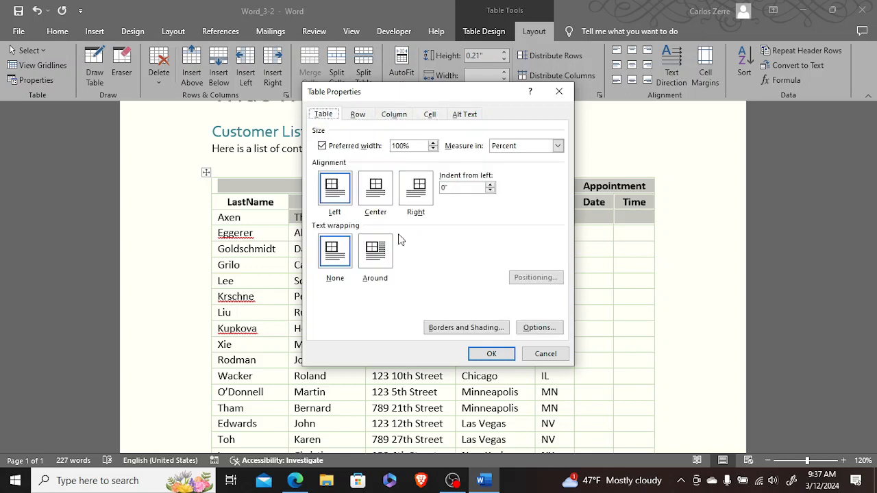
left_click(545, 354)
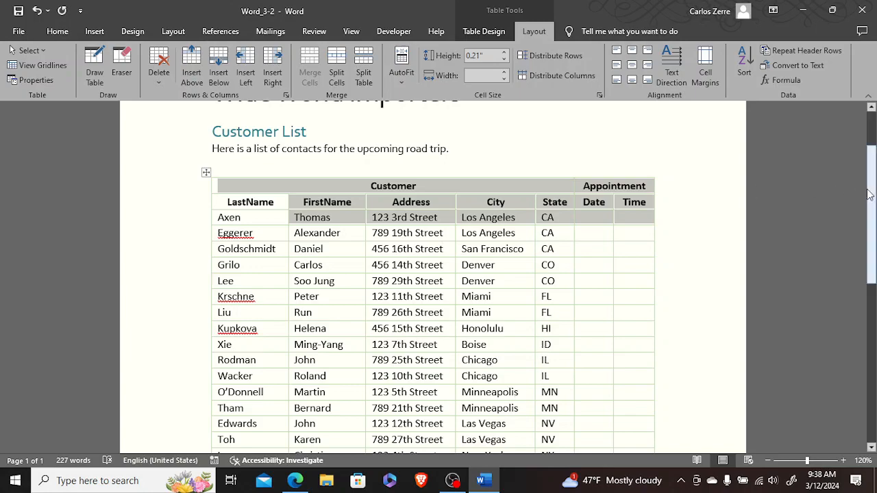
Select all customer data rows below the headings and apply Align Center Left to their text.
left_click_drag(868, 194, 857, 285)
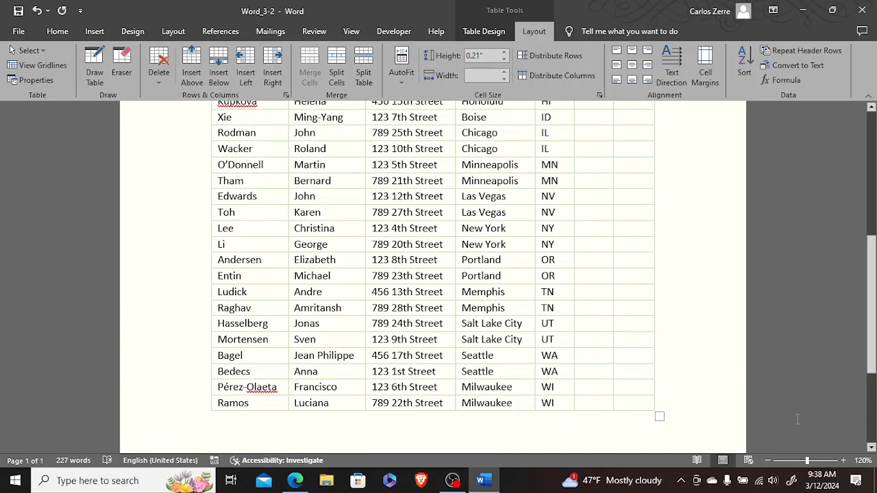
left_click(767, 461)
left_click(767, 461)
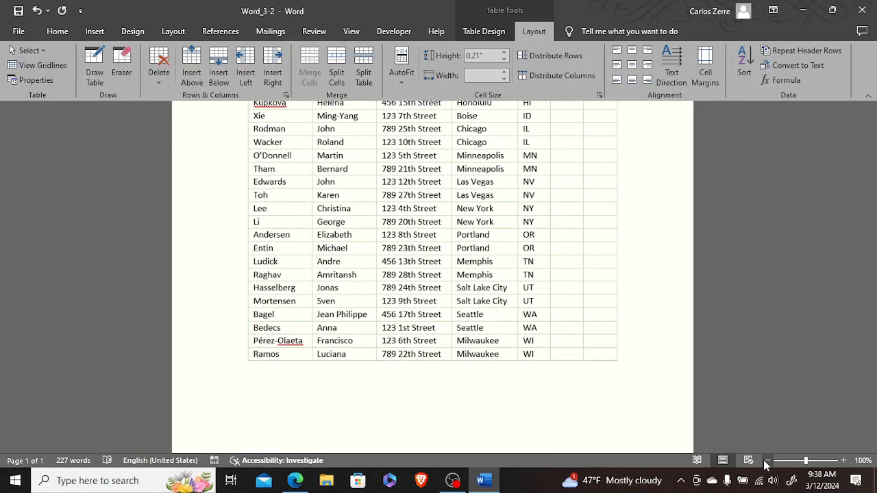
left_click(767, 461)
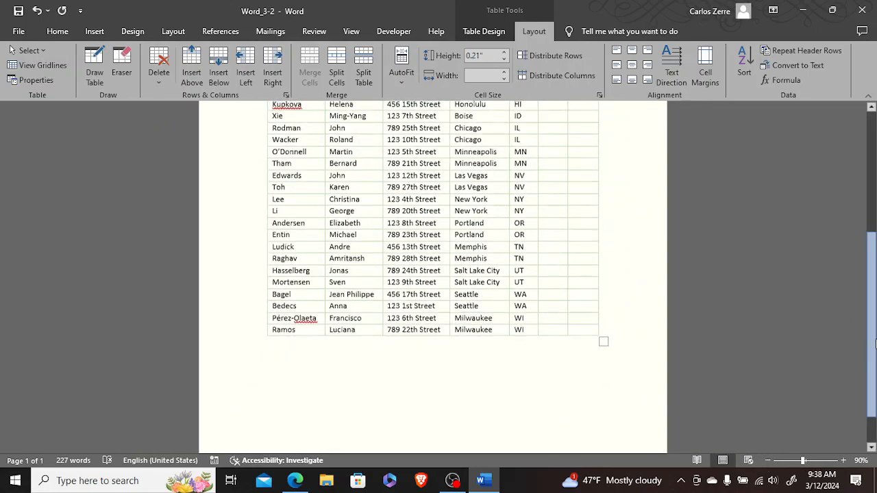
scroll(875, 342, "up", 3)
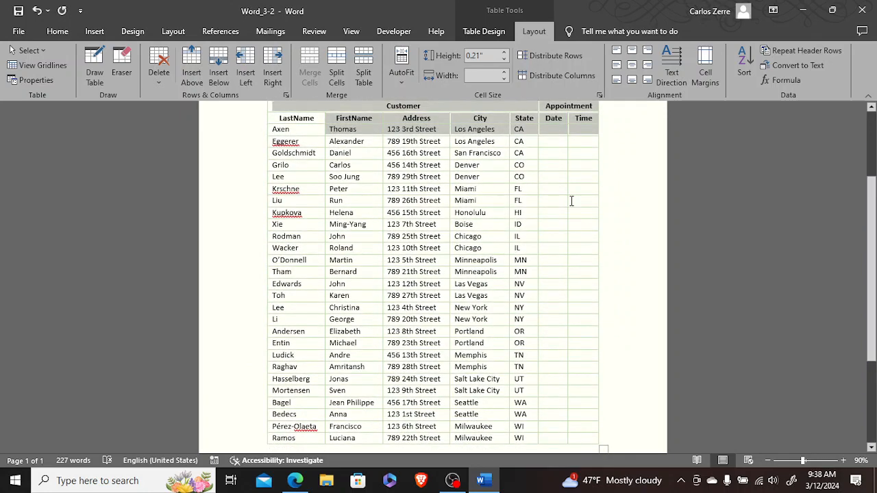
mouse_move(266, 135)
left_click(268, 133)
left_click_drag(267, 132, 584, 446)
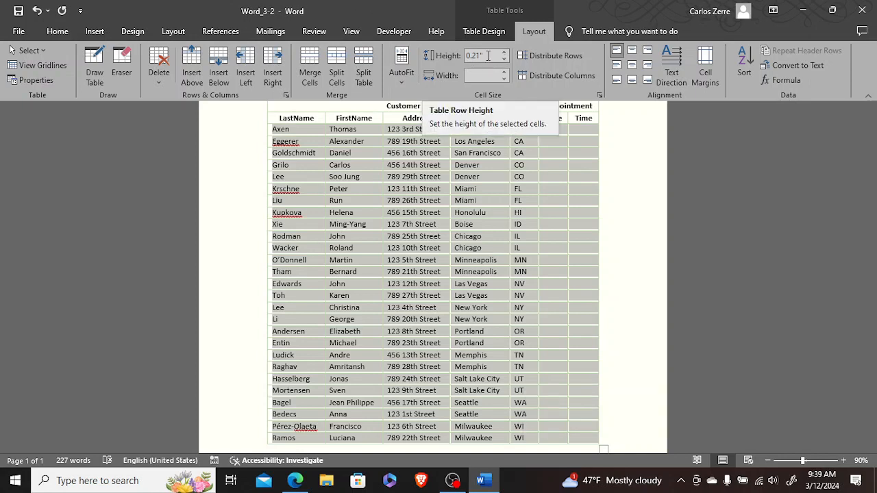
left_click(618, 71)
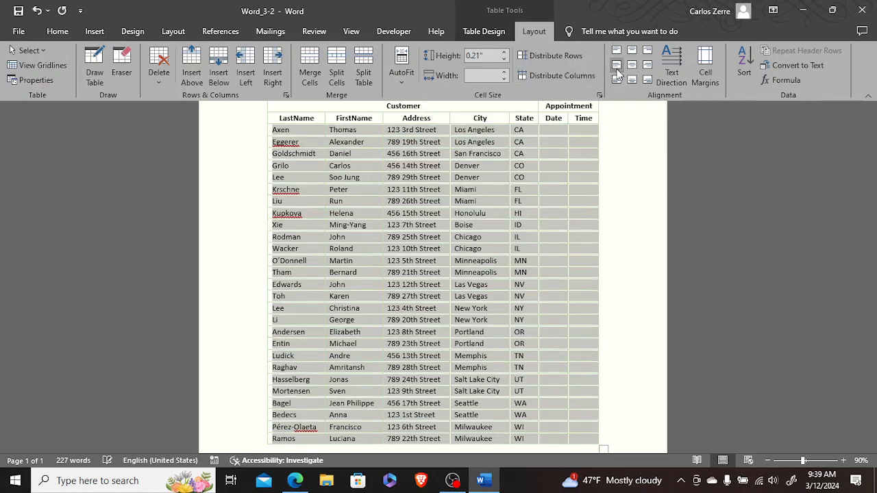
Set the row height of the selected customer data rows to 0.4" and clear the selection.
left_click(487, 55)
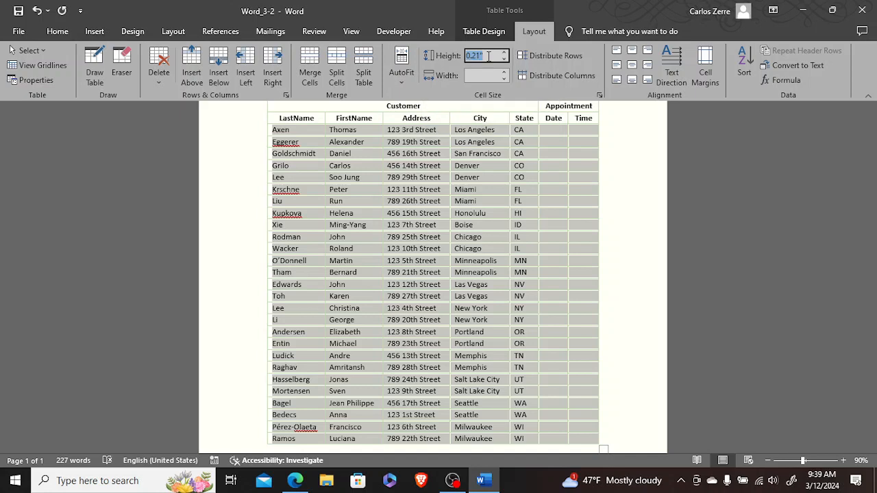
type("0.4\"")
key("Tab")
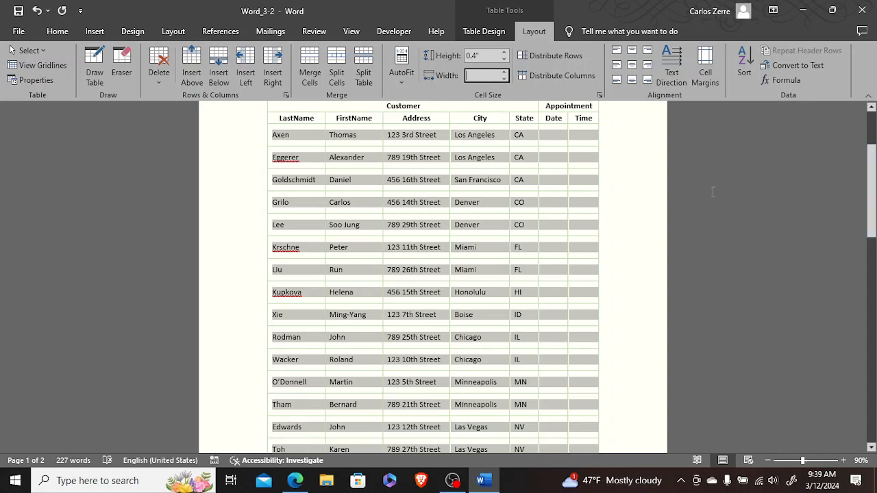
left_click(638, 185)
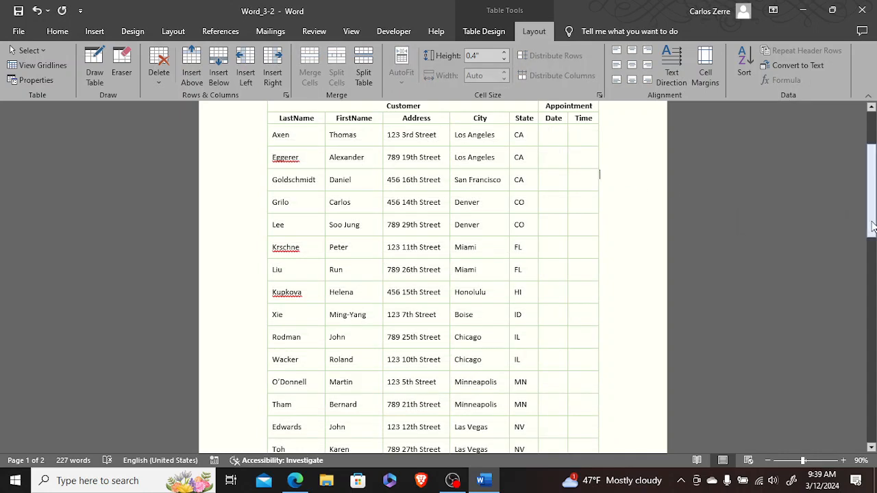
Set the customer table's two heading rows to repeat as header rows on every page.
mouse_move(873, 230)
left_mouse_down()
mouse_move(869, 196)
mouse_move(865, 219)
left_mouse_up()
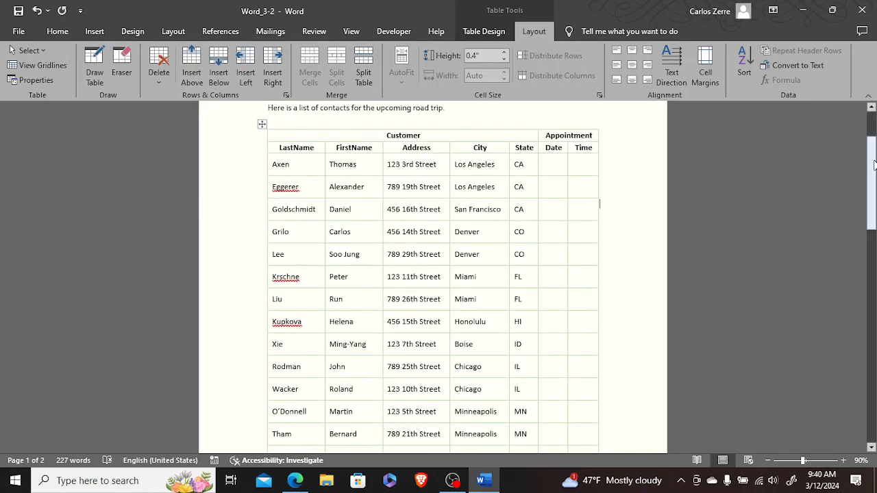
left_click_drag(873, 166, 870, 309)
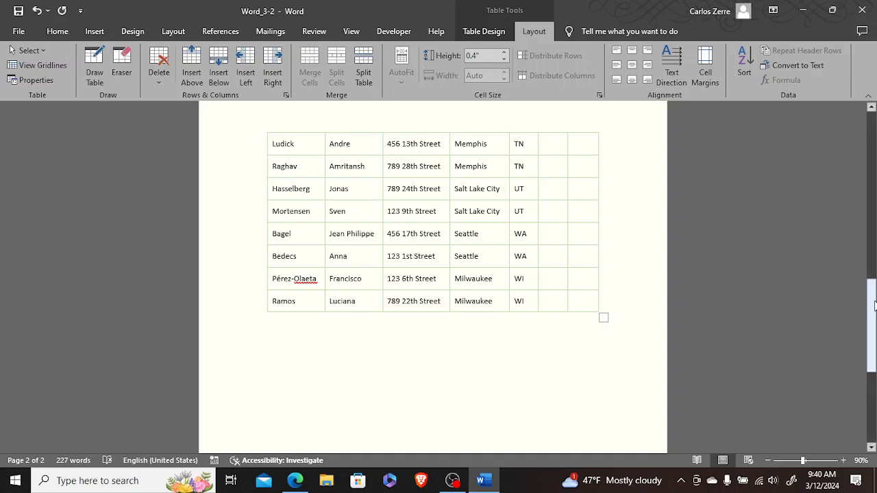
left_click(549, 152)
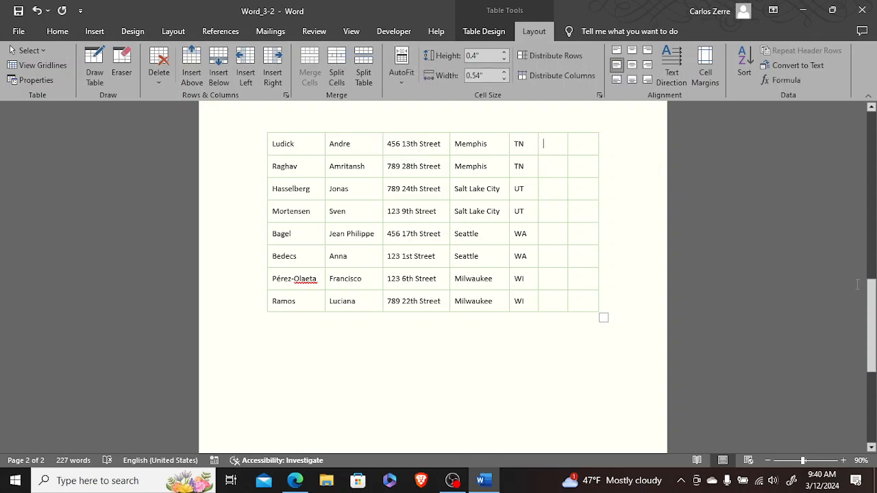
left_click_drag(873, 302, 873, 134)
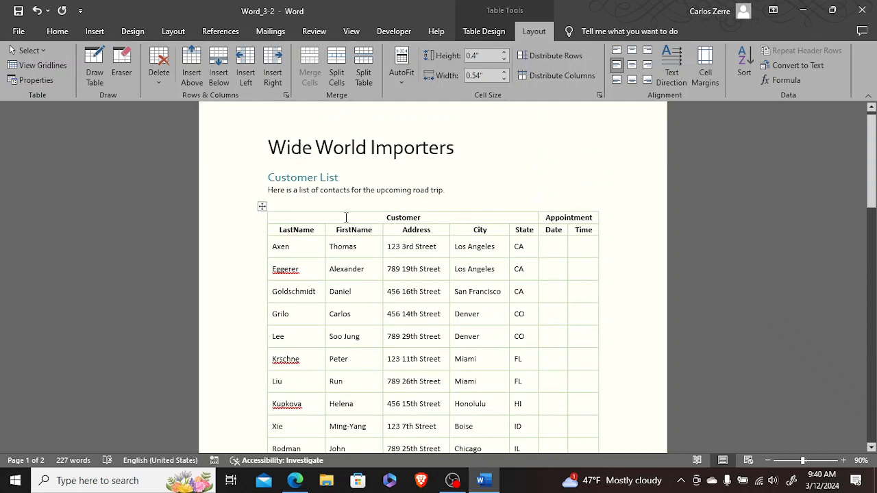
left_click_drag(347, 218, 289, 219)
left_click(289, 219)
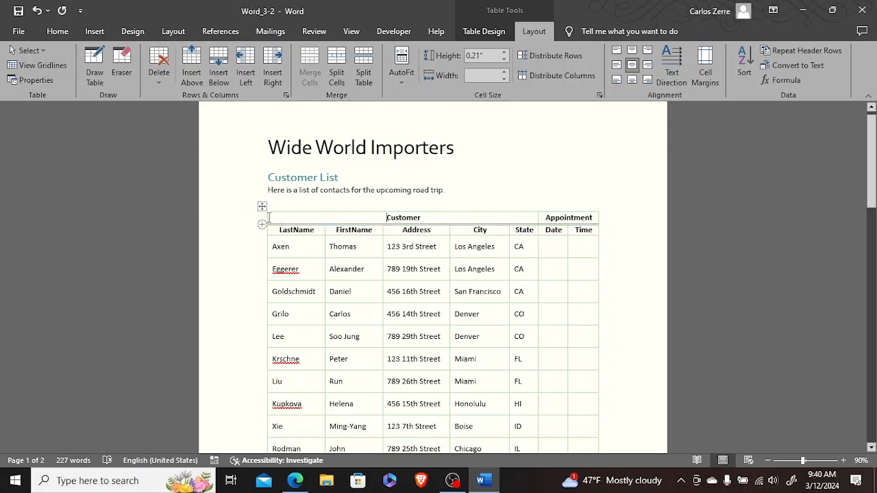
left_click_drag(267, 220, 582, 230)
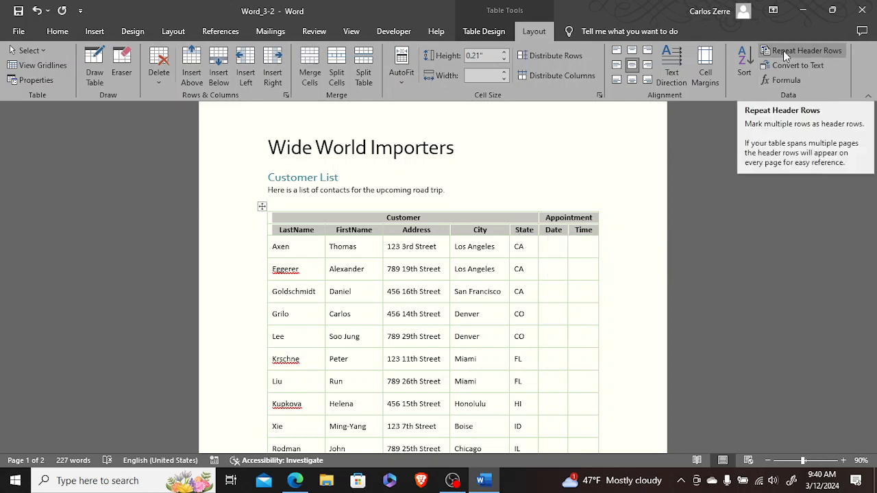
left_click(783, 51)
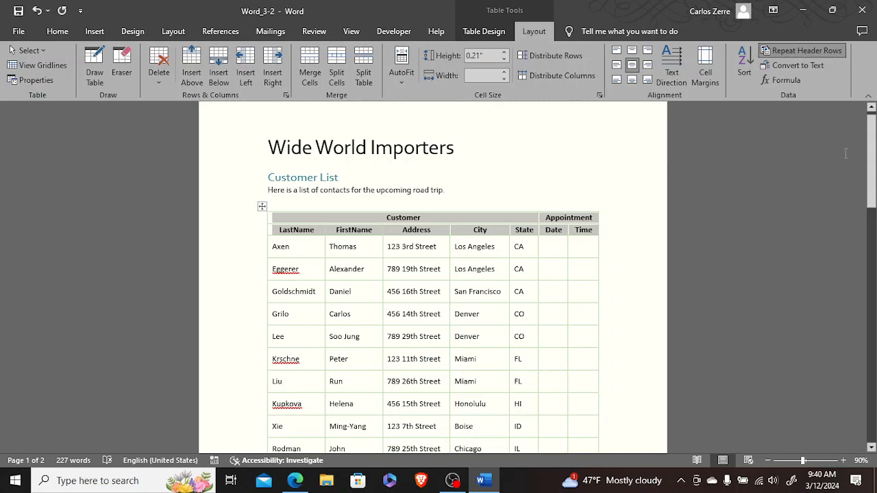
left_click_drag(874, 135, 871, 299)
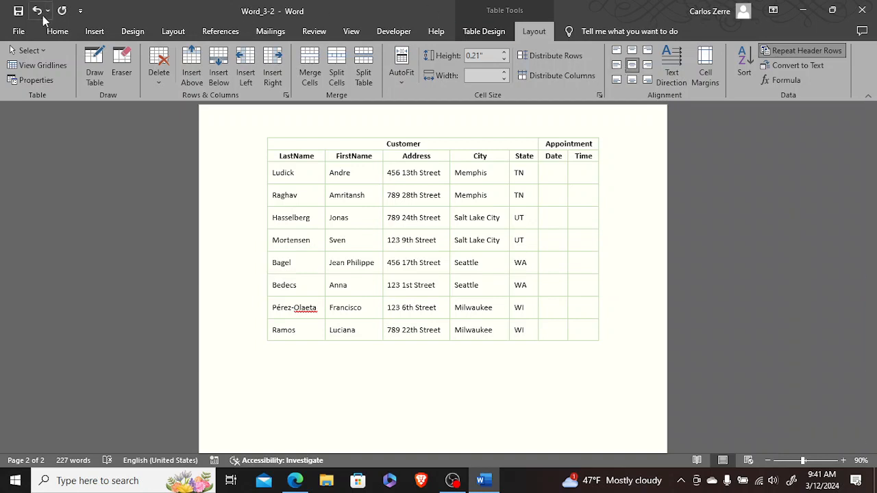
Open Word_3-2_results from the Objective3 folder and view it side by side with Word_3-2.
left_click(19, 30)
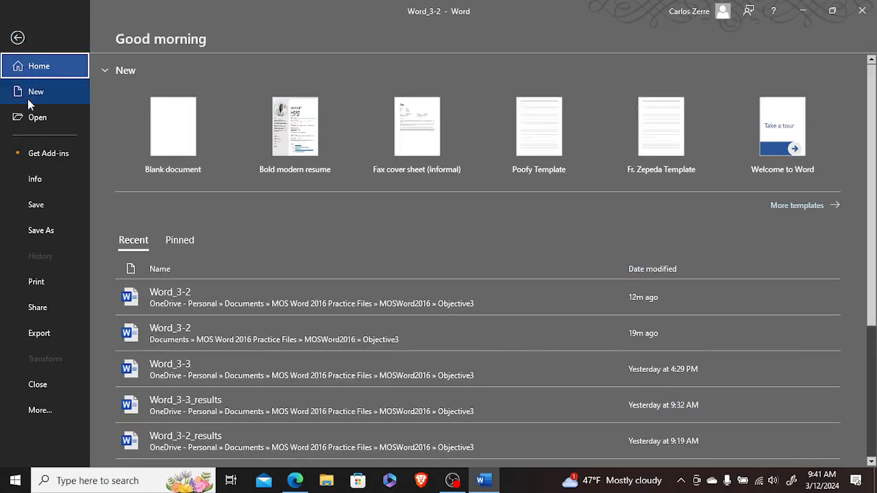
left_click(41, 118)
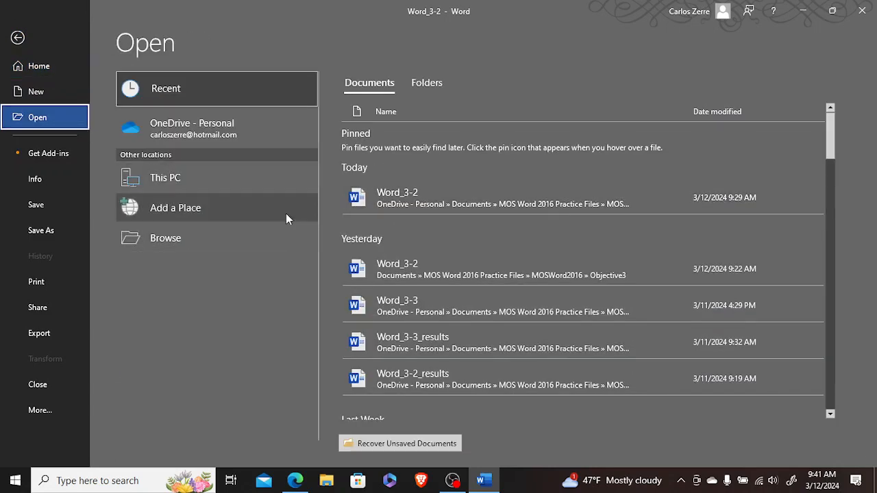
left_click(182, 242)
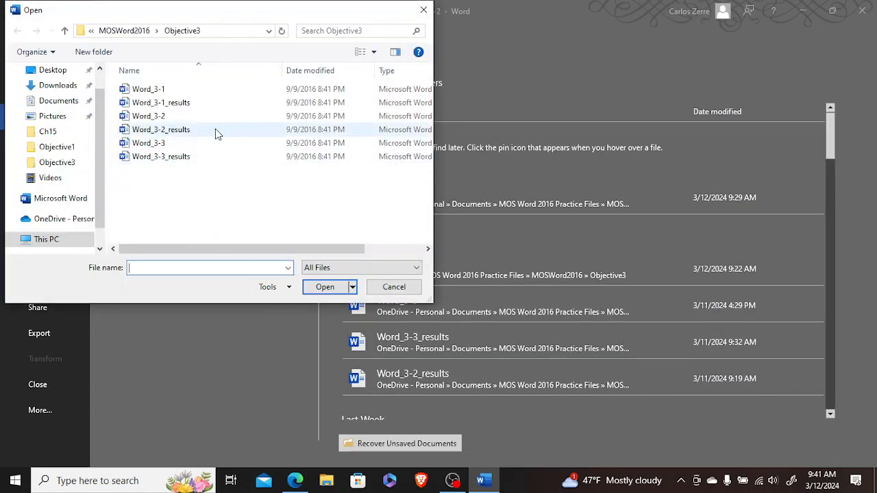
double_click(164, 131)
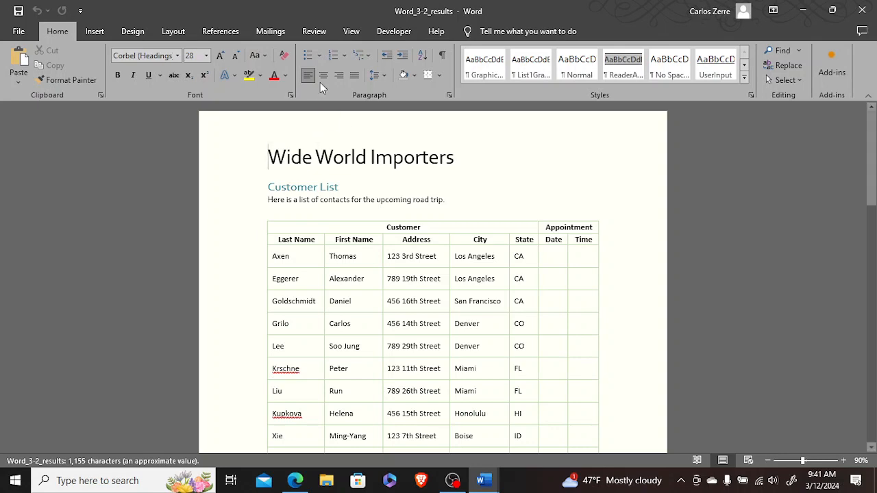
left_click(352, 36)
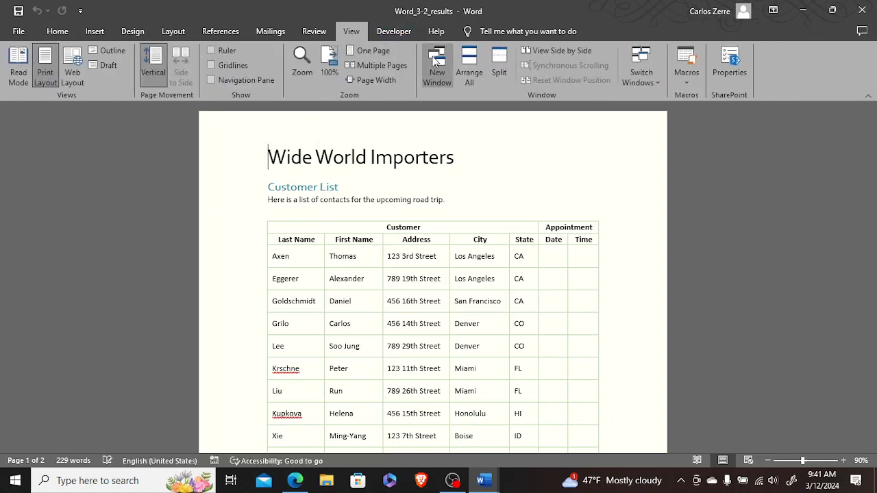
left_click(569, 52)
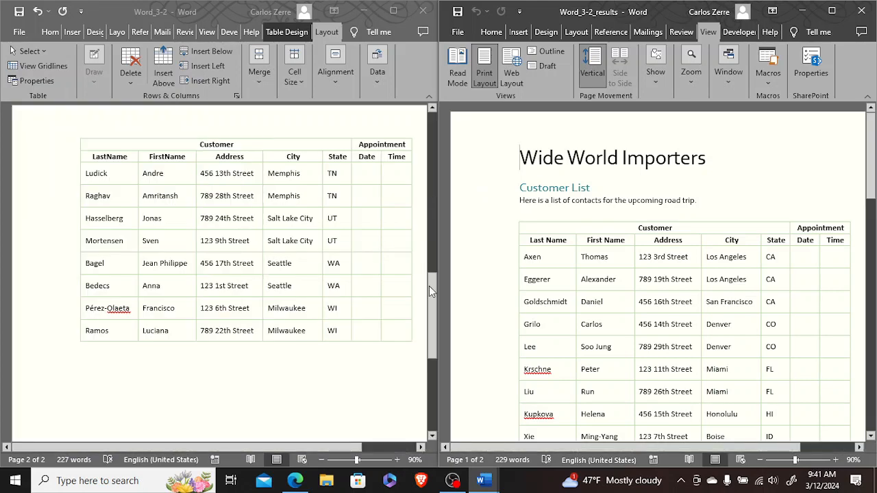
Compare the customer table and its repeated heading rows on both pages of Word_3-2 and Word_3-2_results.
left_click_drag(432, 272, 431, 96)
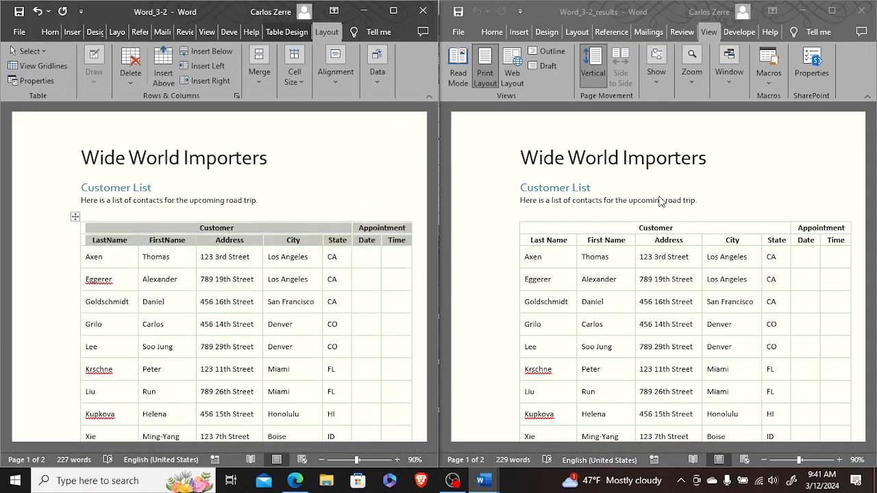
left_click(706, 177)
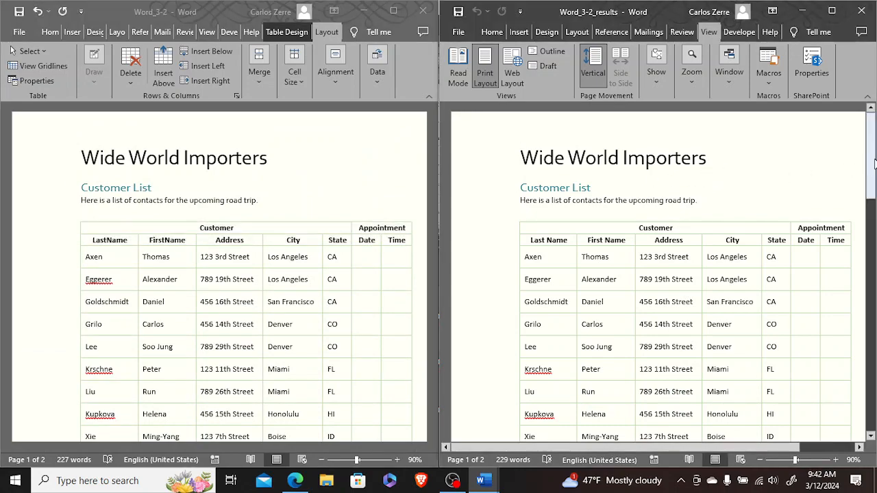
left_click_drag(875, 163, 866, 118)
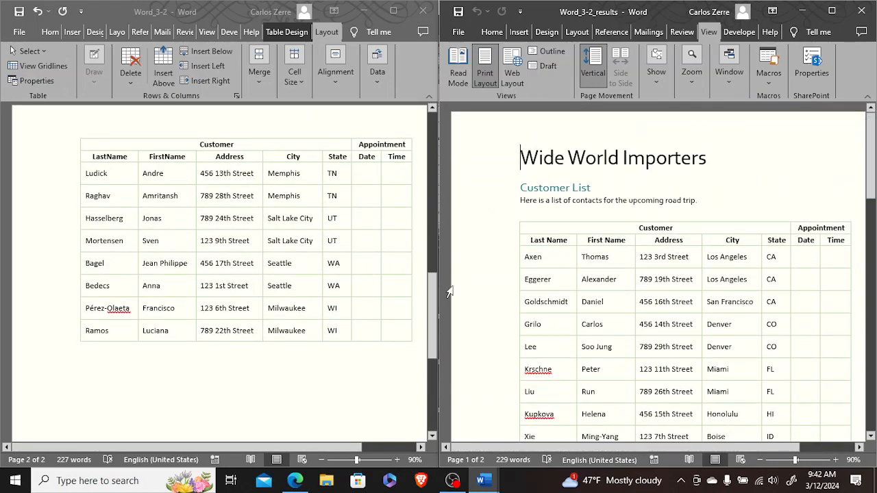
left_click_drag(433, 293, 409, 280)
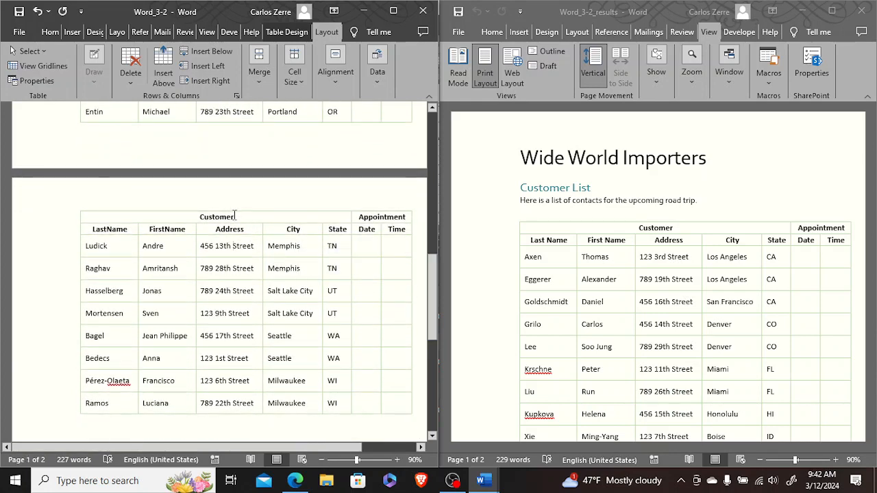
left_click_drag(234, 217, 345, 217)
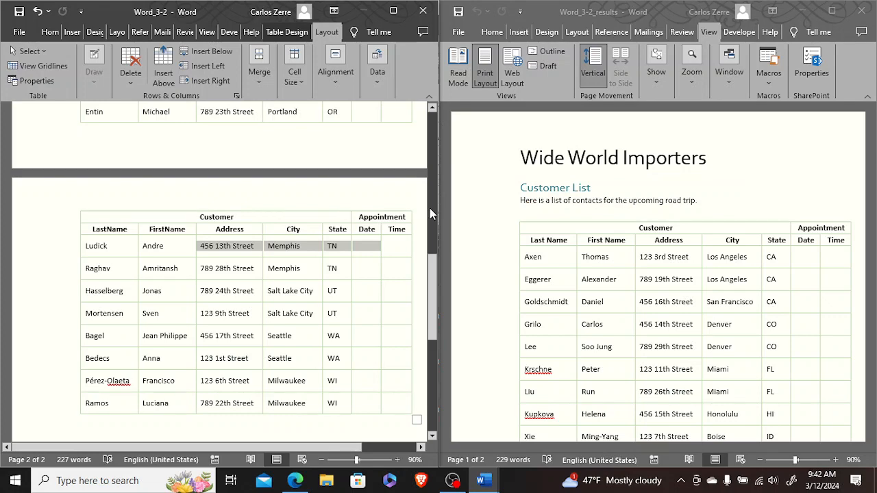
left_click(869, 196)
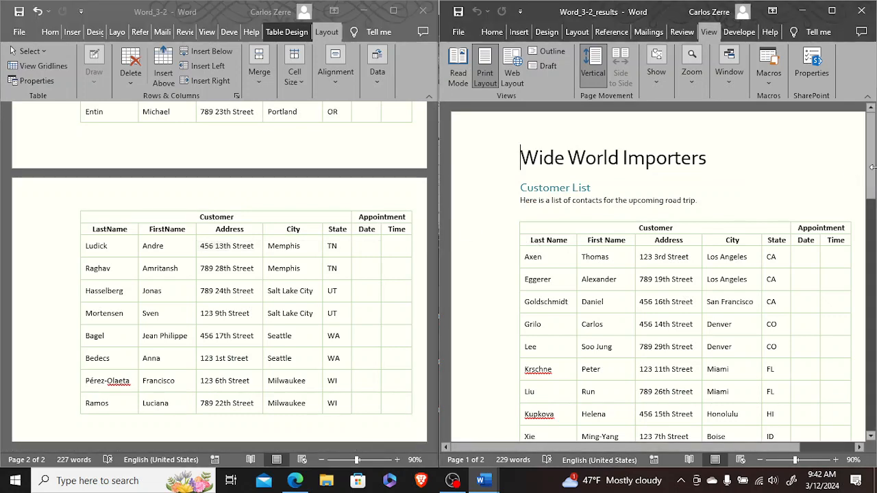
left_click_drag(874, 164, 869, 316)
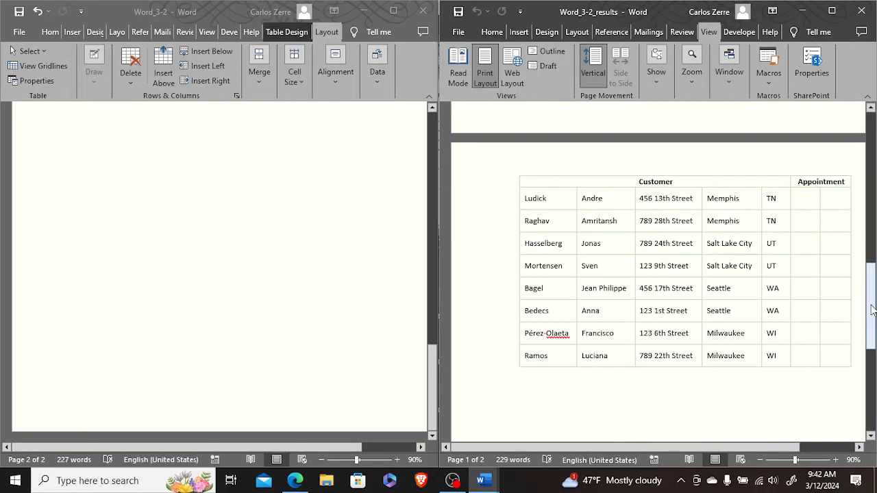
left_click_drag(870, 312, 873, 134)
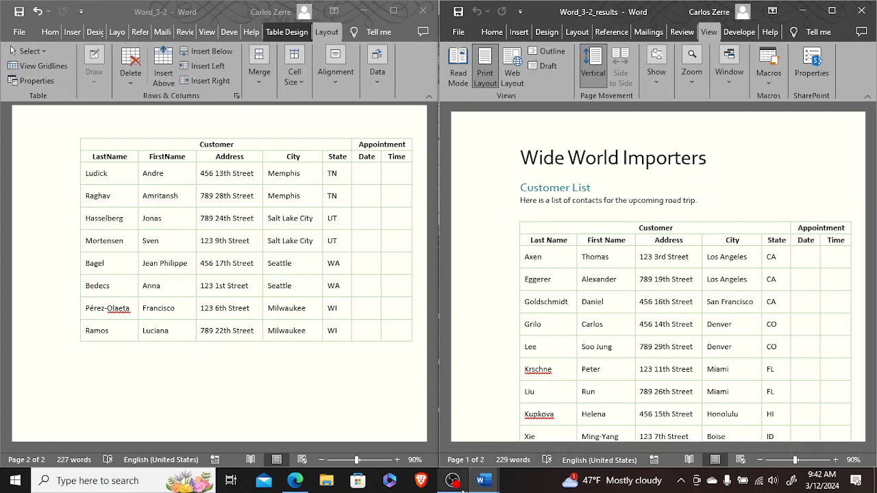
Switch to the Edge browser and load youtube.com in place of the Google Maps page.
left_click(286, 481)
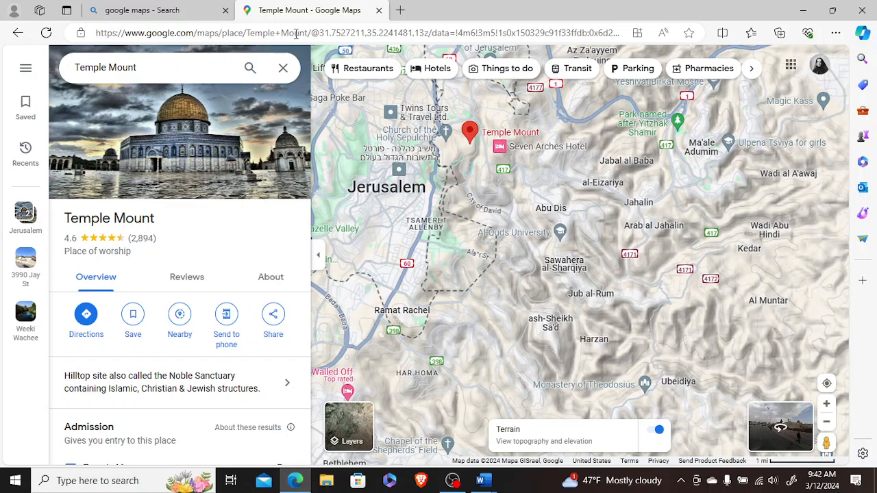
left_click(298, 33)
type("youtub")
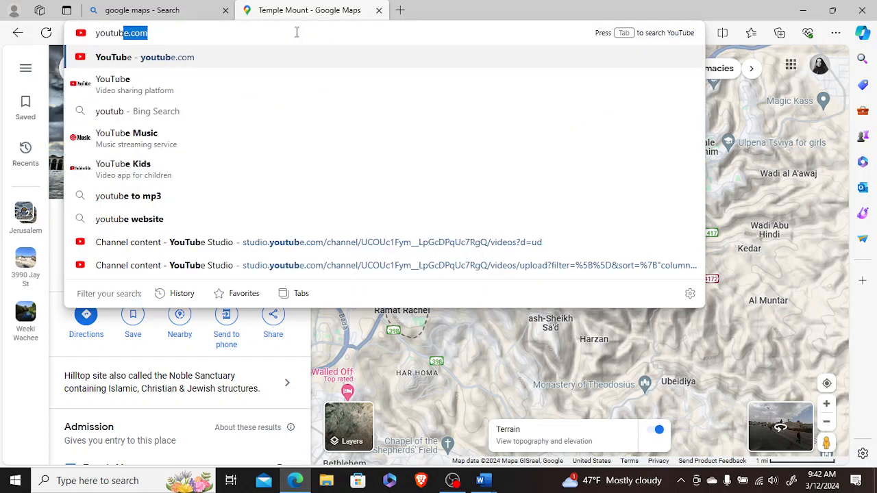
key("Return")
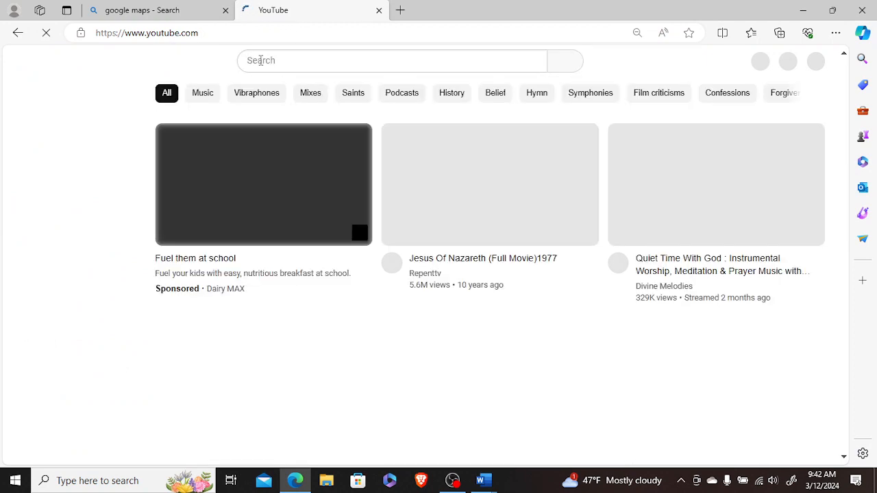
Search YouTube for "MOS Certification 2016" and look through the results.
left_click(261, 61)
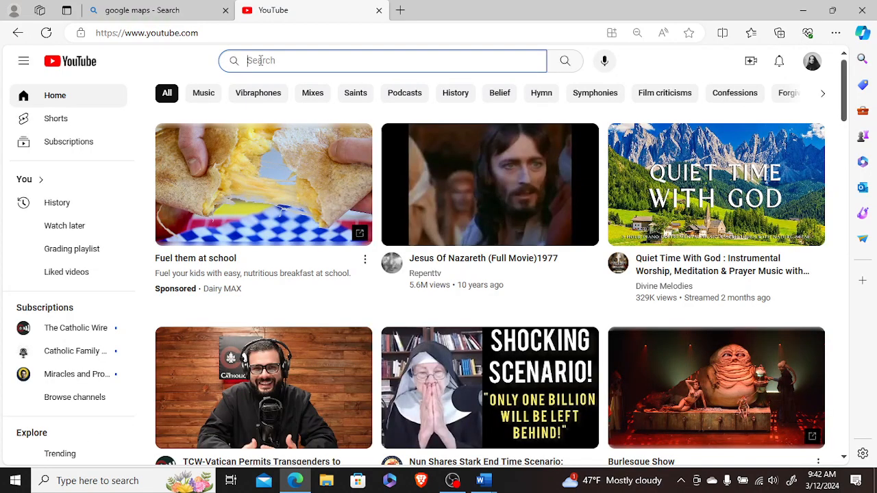
type("MOS")
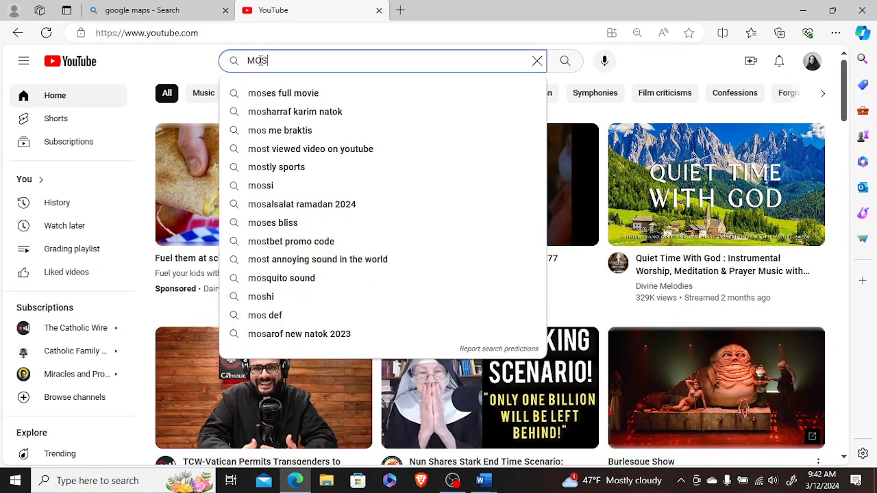
type(" Certific")
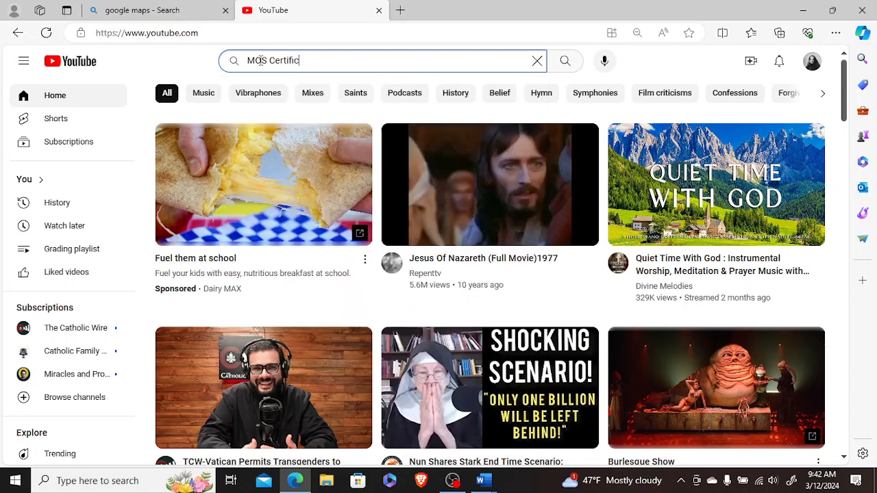
type("ation 201")
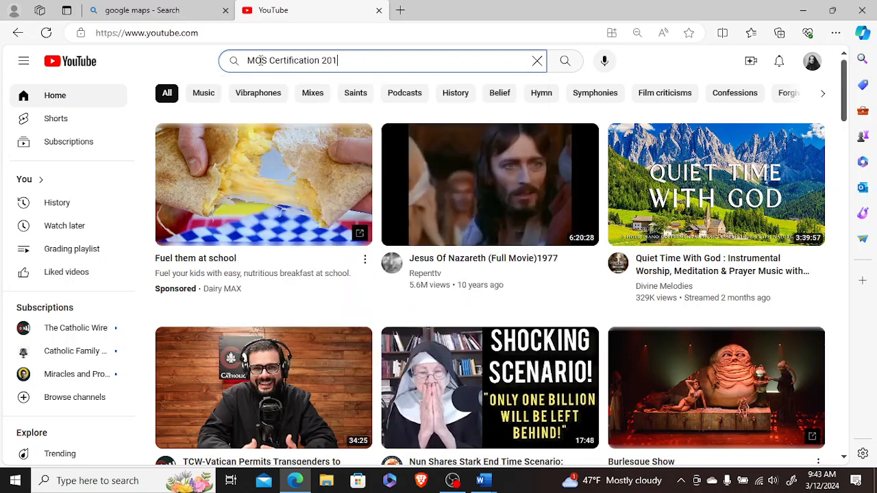
type("6")
key("Return")
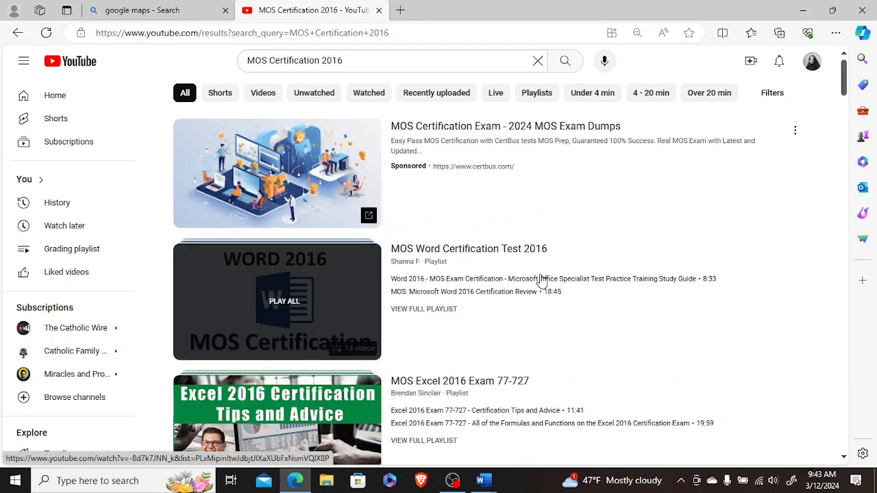
mouse_move(847, 87)
left_mouse_down()
mouse_move(847, 213)
mouse_move(847, 103)
left_mouse_up()
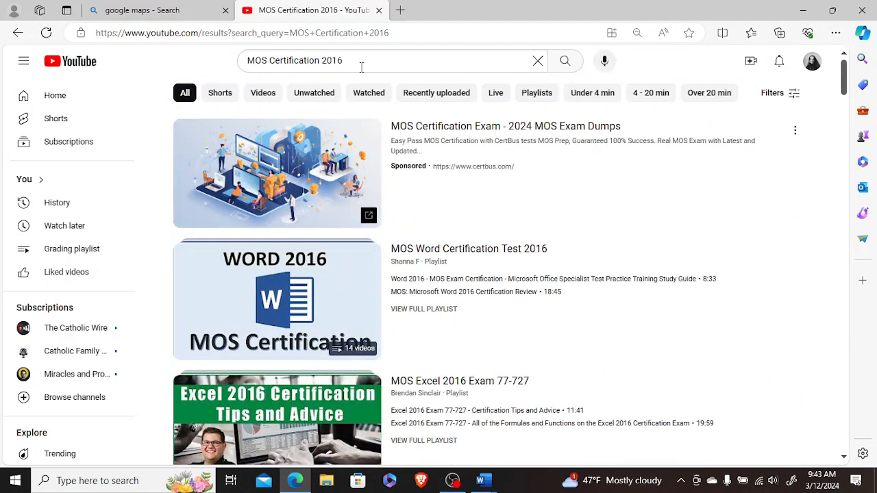
Search YouTube for "Word certification 2016 100%".
left_click_drag(320, 61, 215, 64)
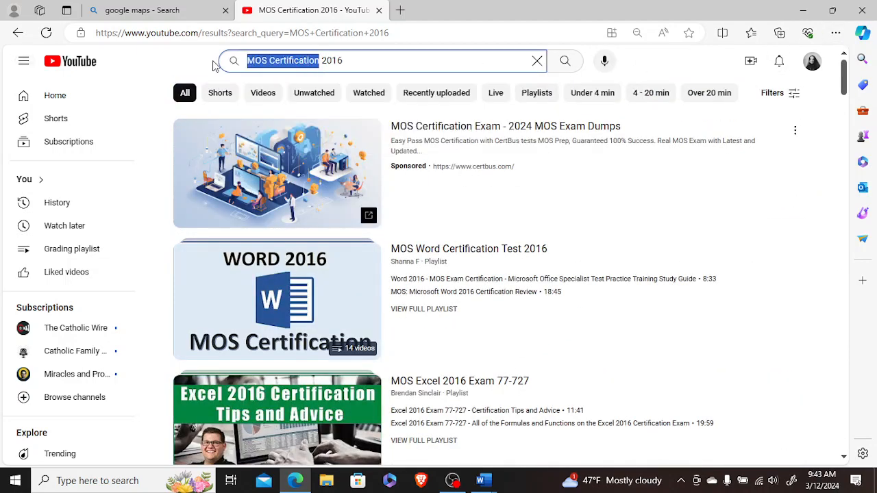
type("Word")
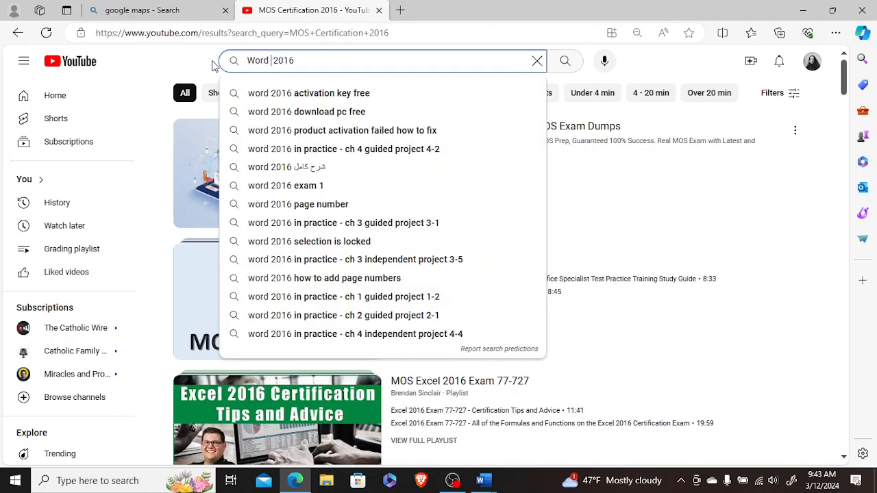
type(" certif ")
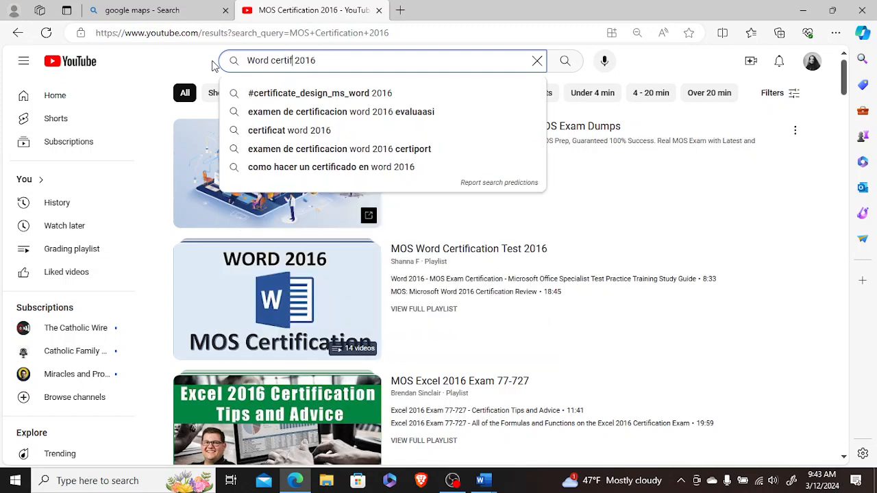
type("ication")
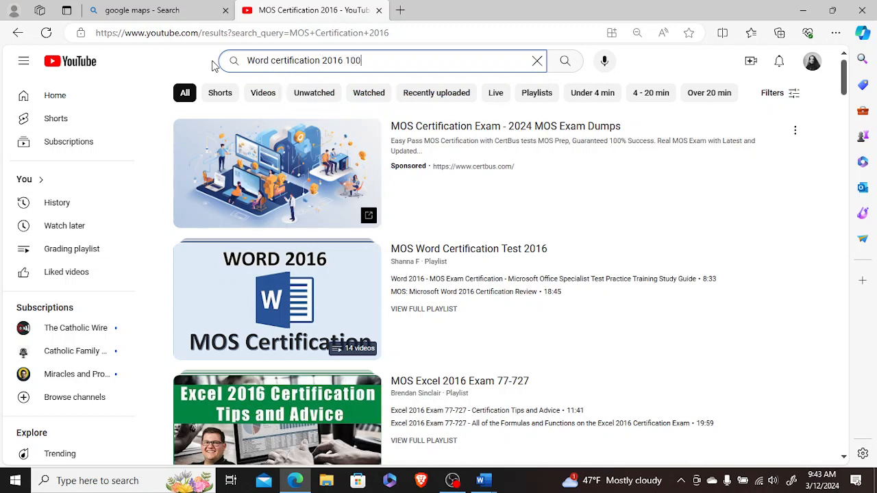
type(" 2016 100%")
key("Return")
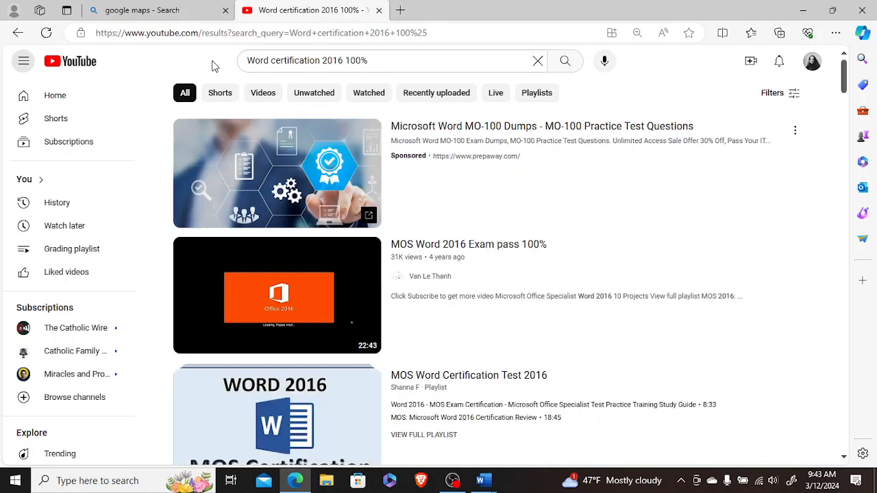
Open the "MOS Word 2016 Exam pass 100%" video, muting the sound and skipping the ad.
left_click(278, 311)
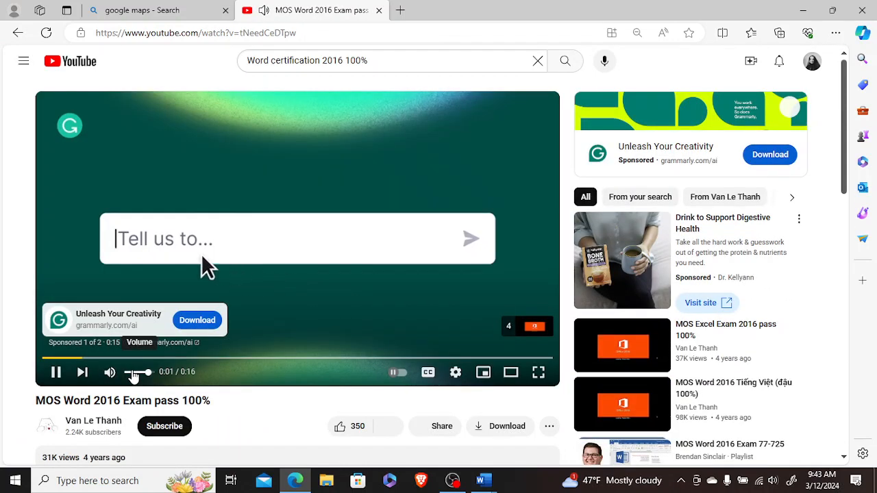
left_click_drag(133, 373, 125, 370)
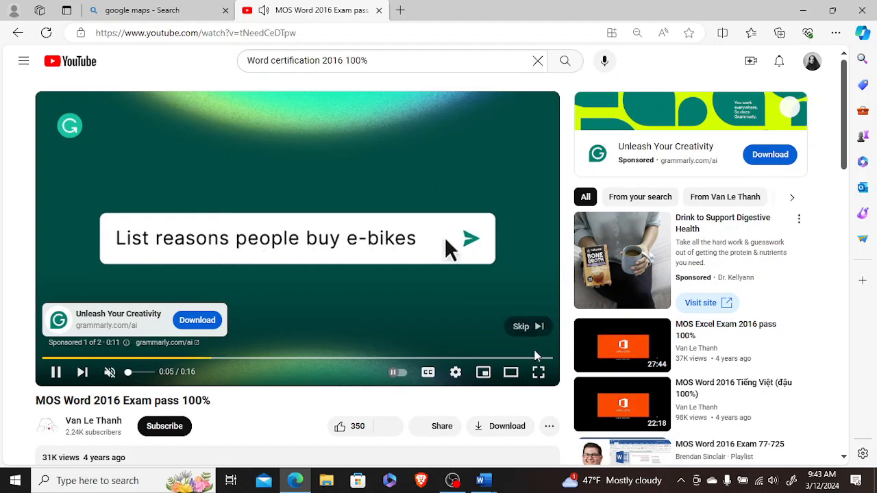
left_click(524, 327)
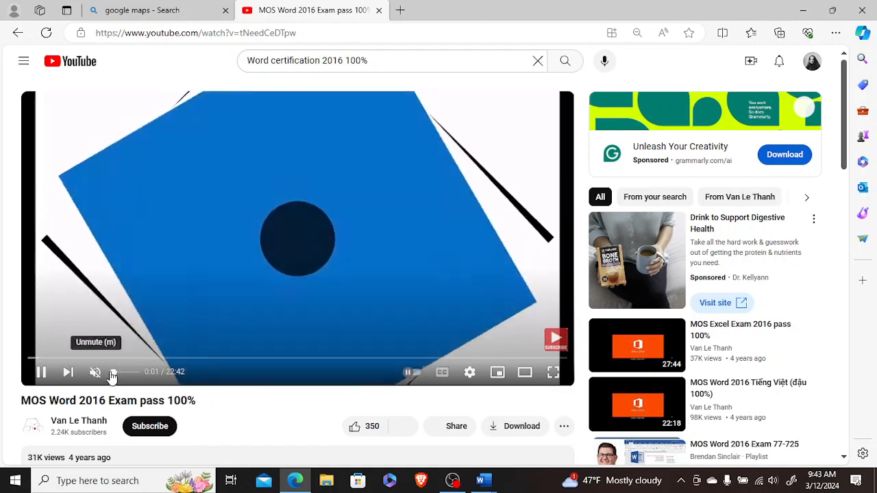
Play the video at low volume in full screen, starting from about 0:24.
mouse_move(117, 373)
left_mouse_down()
mouse_move(128, 373)
mouse_move(118, 372)
left_mouse_up()
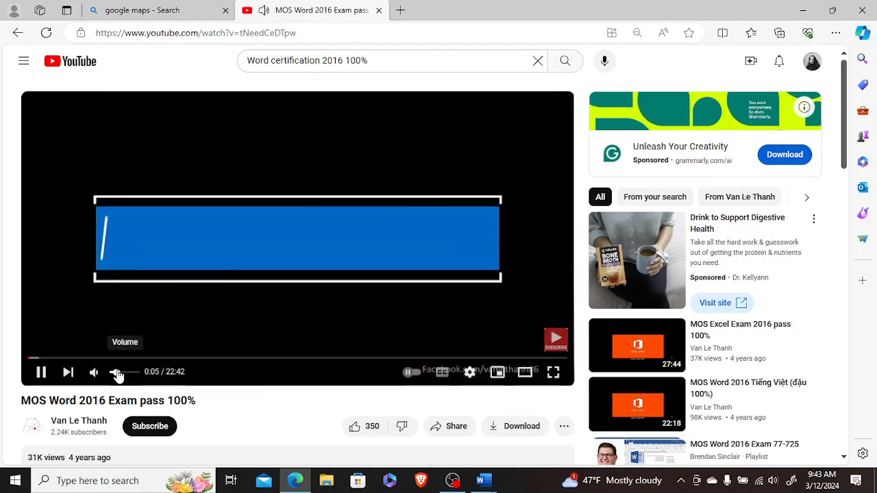
left_click_drag(31, 359, 39, 363)
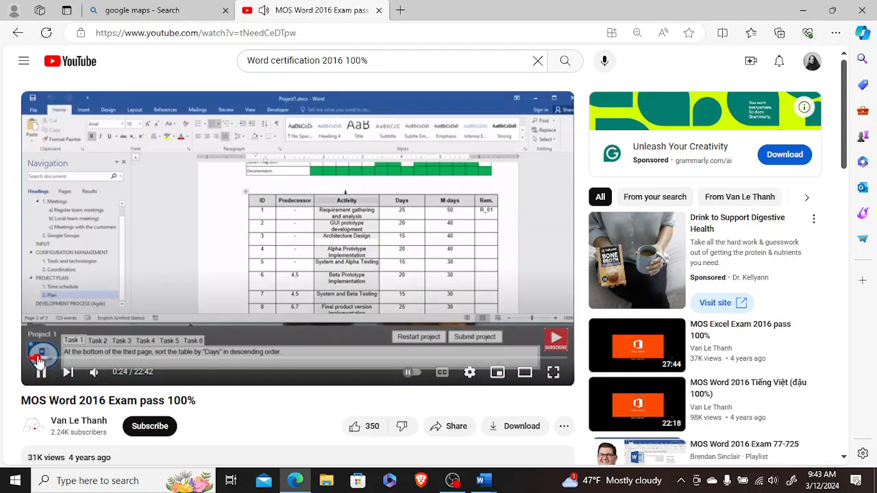
left_click(553, 372)
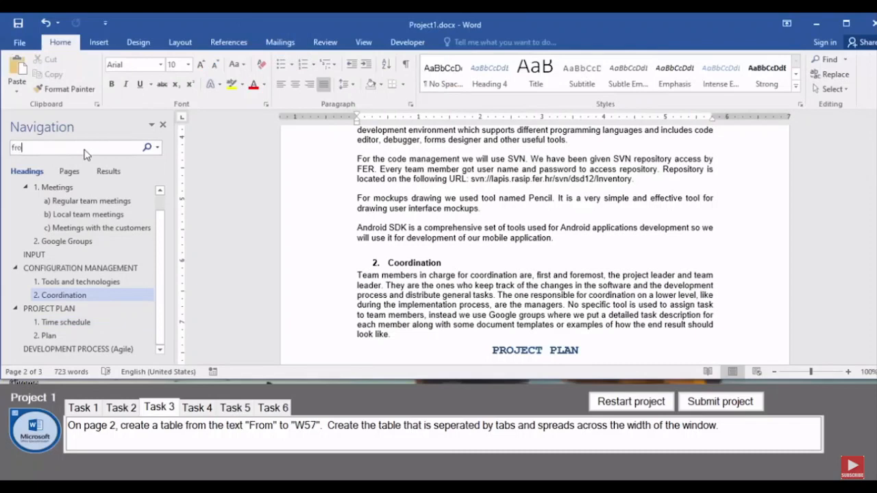
Find "from" and convert the tab-separated text from "From" to "W57" under INPUT into a 3-column table with AutoFit to window.
left_click(114, 187)
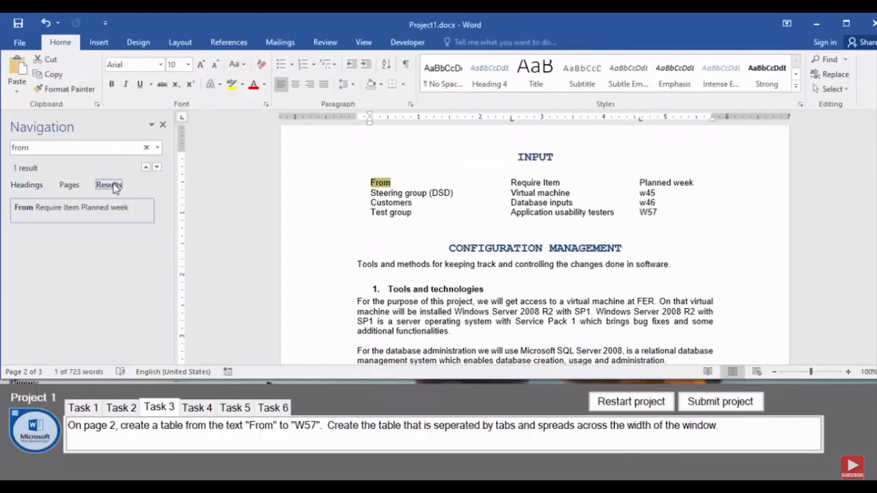
left_click_drag(370, 182, 655, 215)
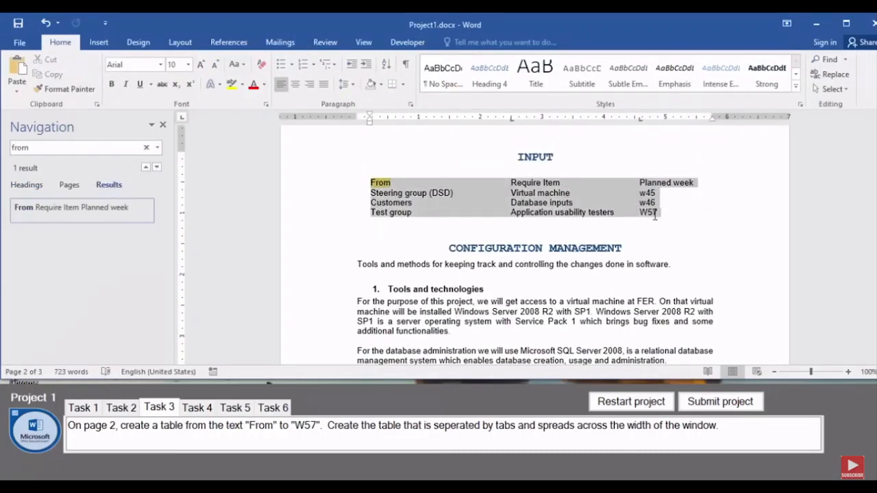
left_click(99, 42)
left_click(87, 91)
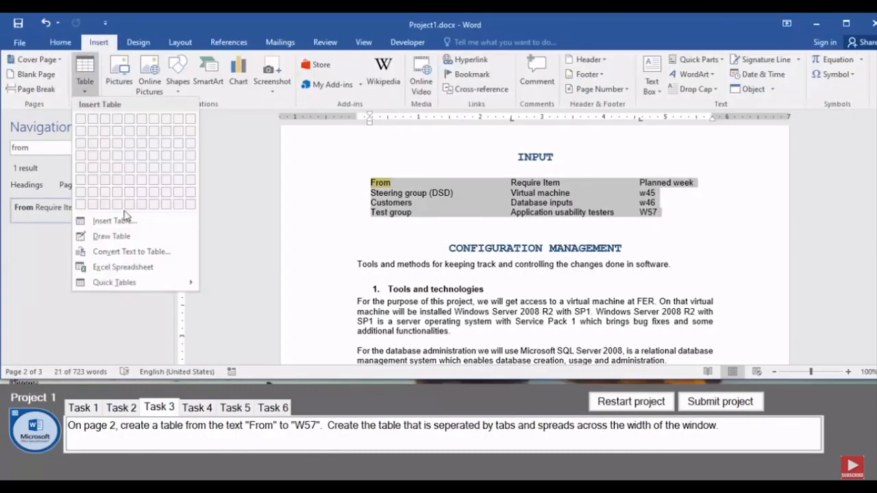
left_click(134, 251)
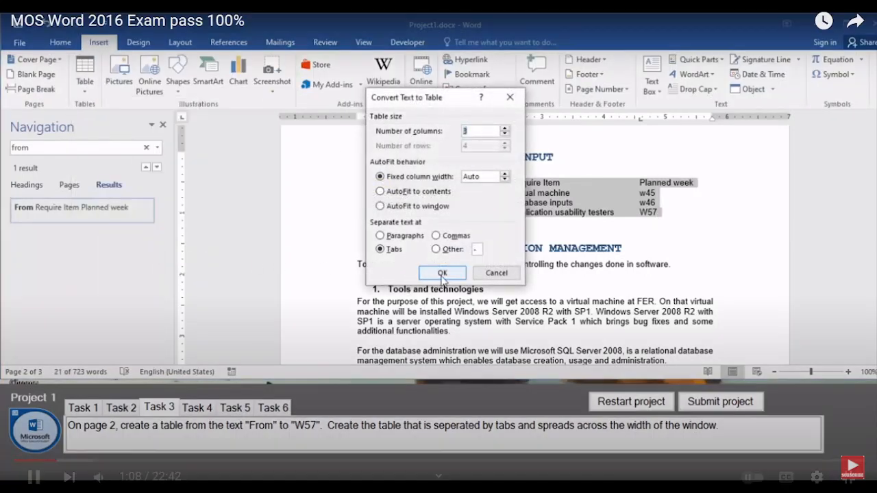
left_click(388, 206)
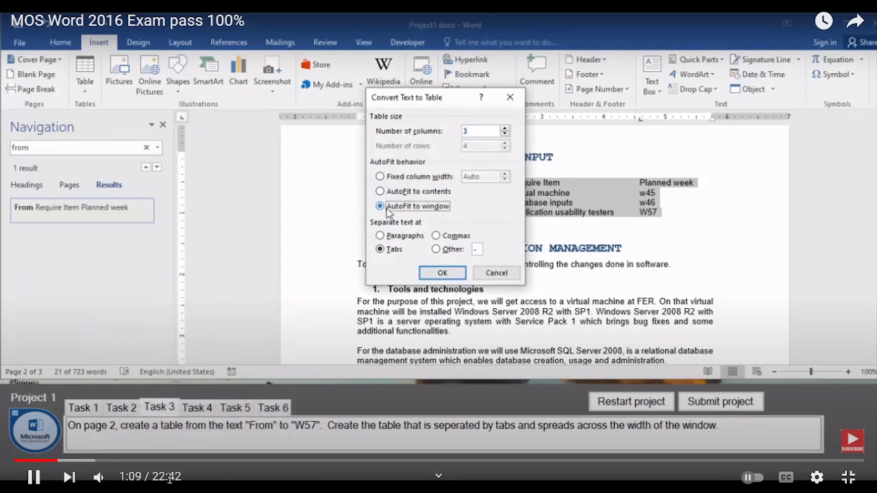
left_click(442, 273)
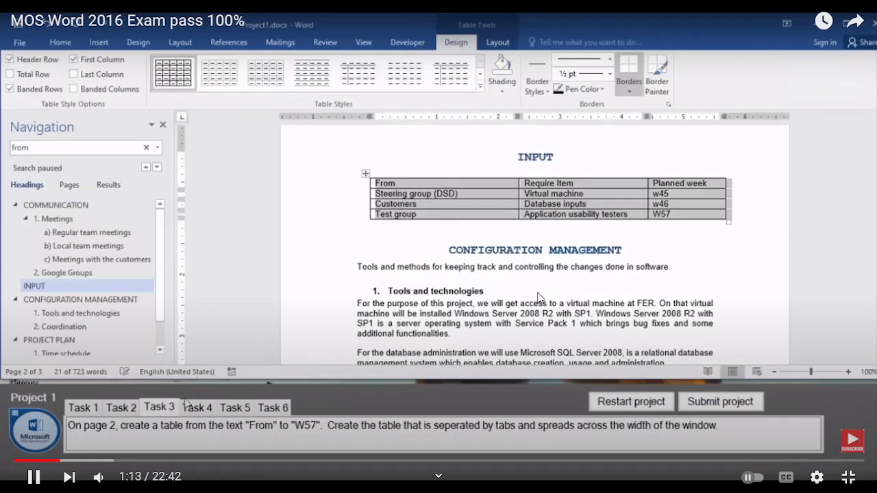
Show the Task 4 instructions and search the document for "microsoft".
left_click(199, 410)
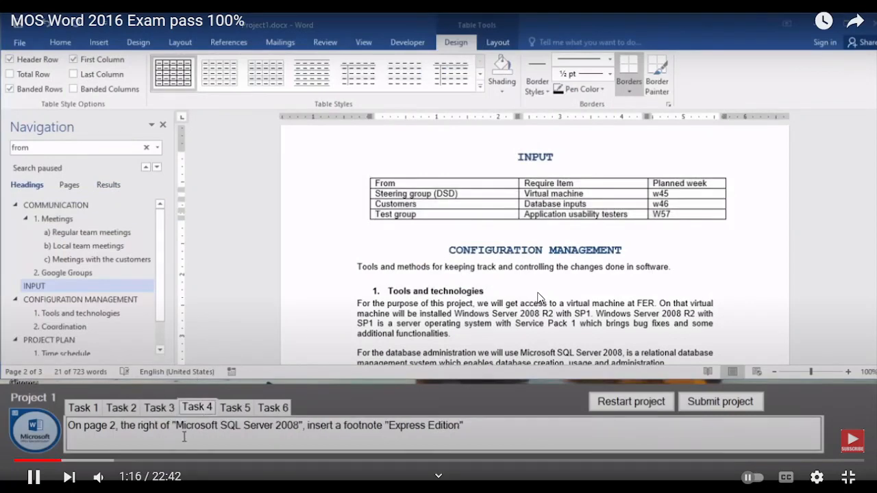
scroll(470, 298, "down", 8)
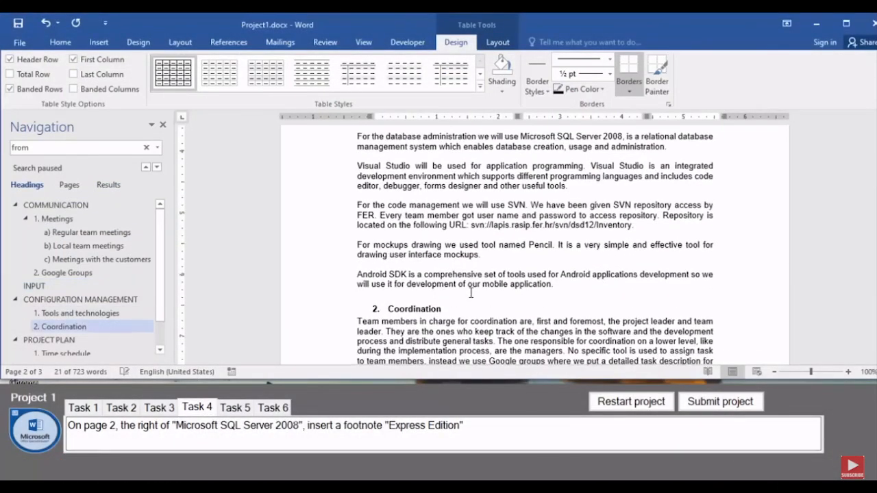
scroll(470, 293, "up", 2)
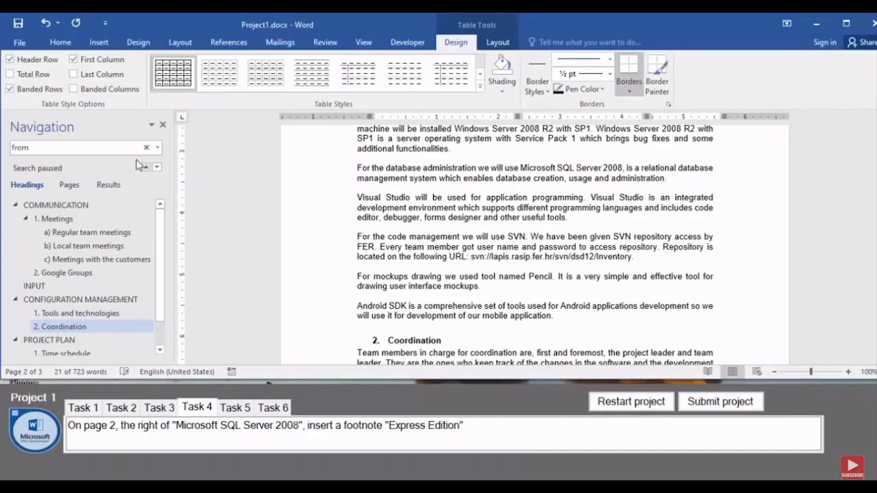
left_click(146, 150)
left_click(107, 149)
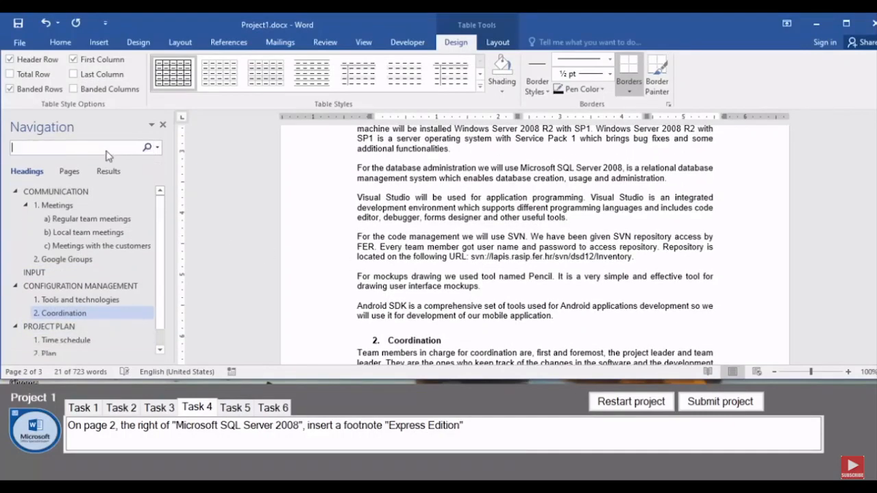
type("microsoft")
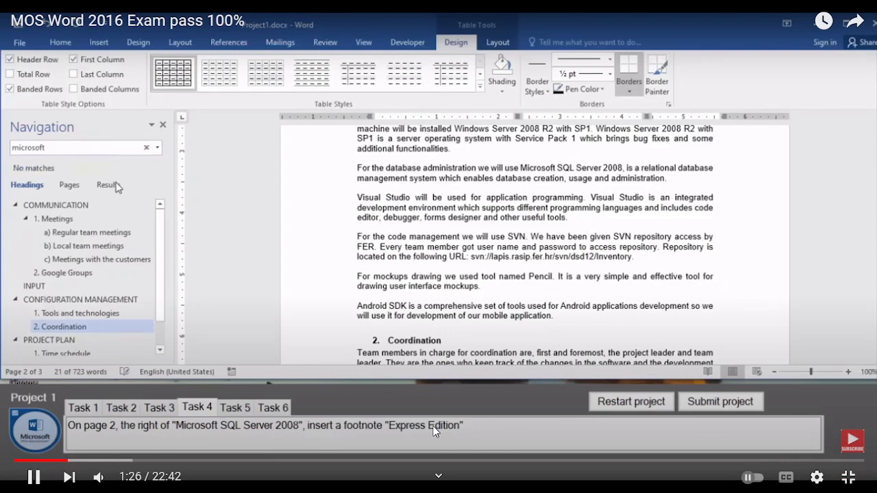
left_click(114, 185)
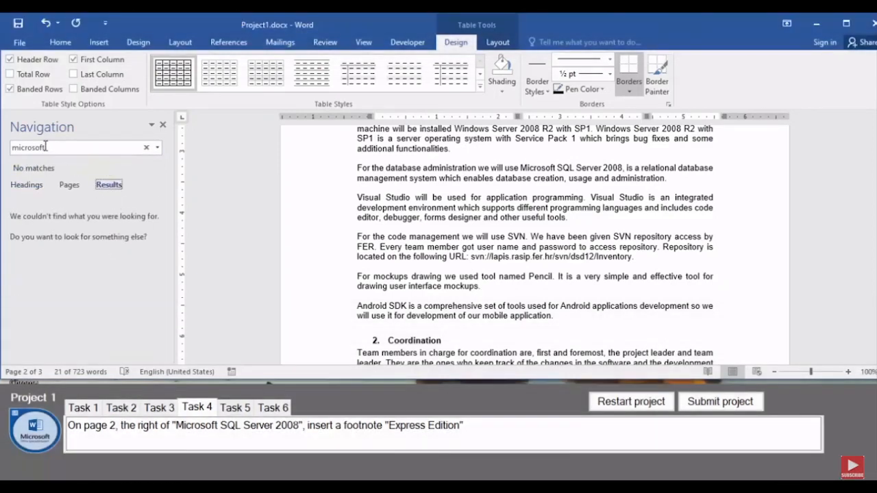
Find "Micro" in the document and insert the footnote "Express Edition" to the right of "Microsoft SQL Server 2008".
left_click(447, 198)
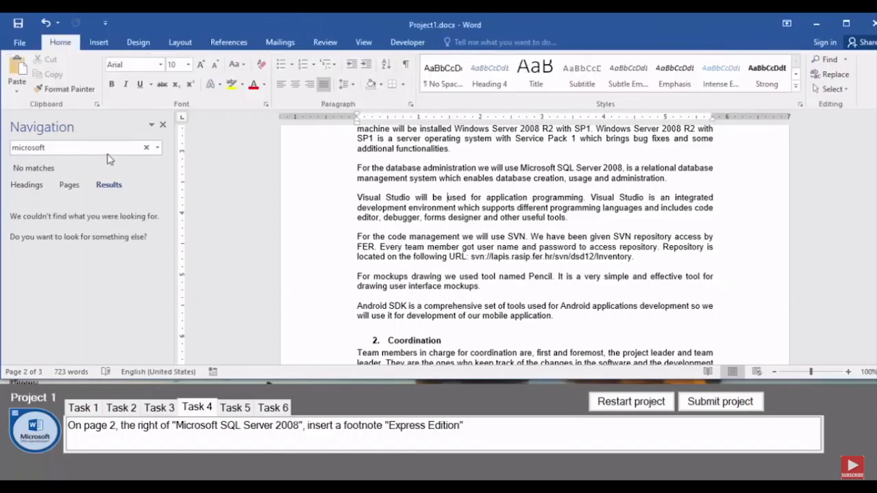
left_click(73, 148)
type("Micro")
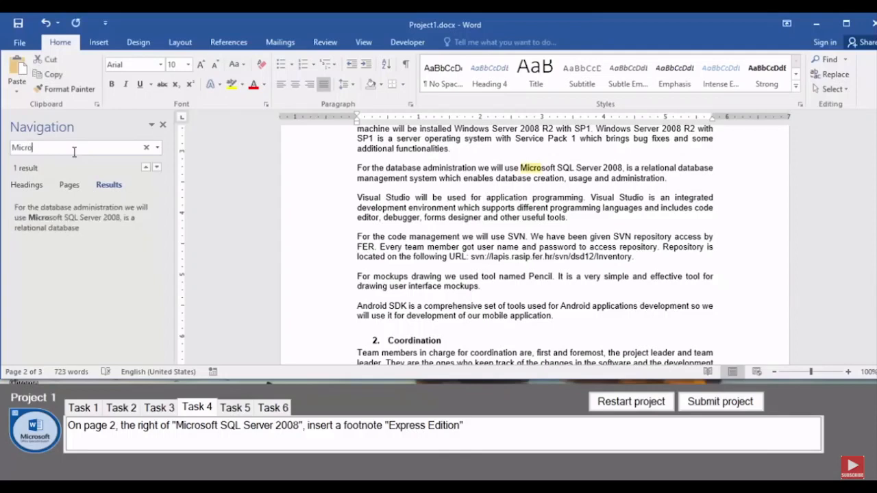
left_click(68, 204)
left_click(557, 214)
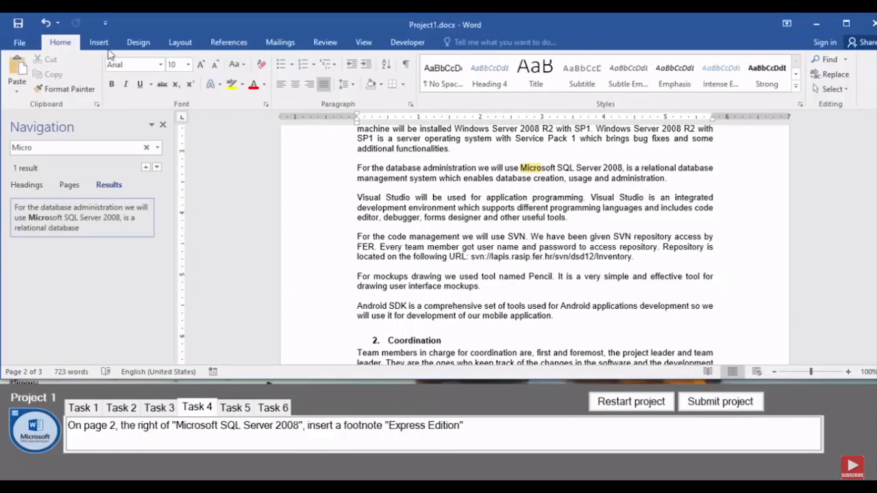
left_click(228, 42)
left_click(130, 94)
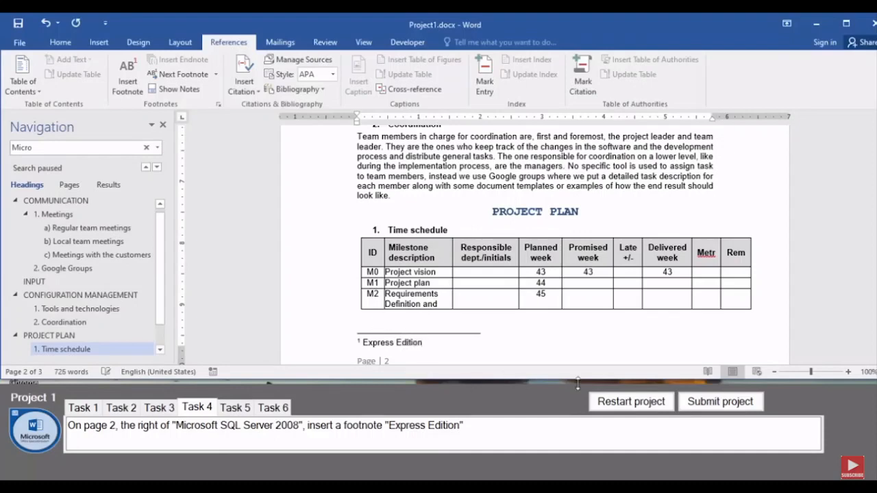
Show the Task 5 instructions and insert a Basic Chevron Process SmartArt diagram under the heading "DEVELOPMENT PROCESS (Agile)".
left_click(235, 409)
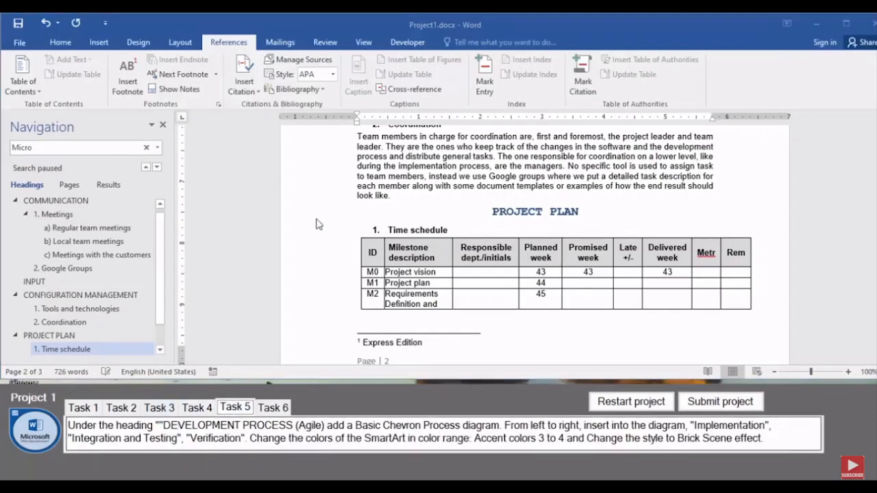
left_click(160, 320)
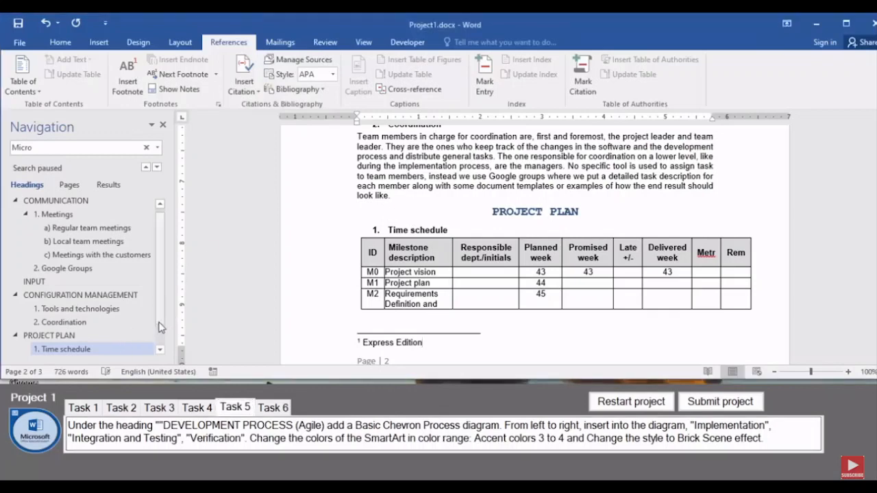
left_click_drag(162, 318, 164, 335)
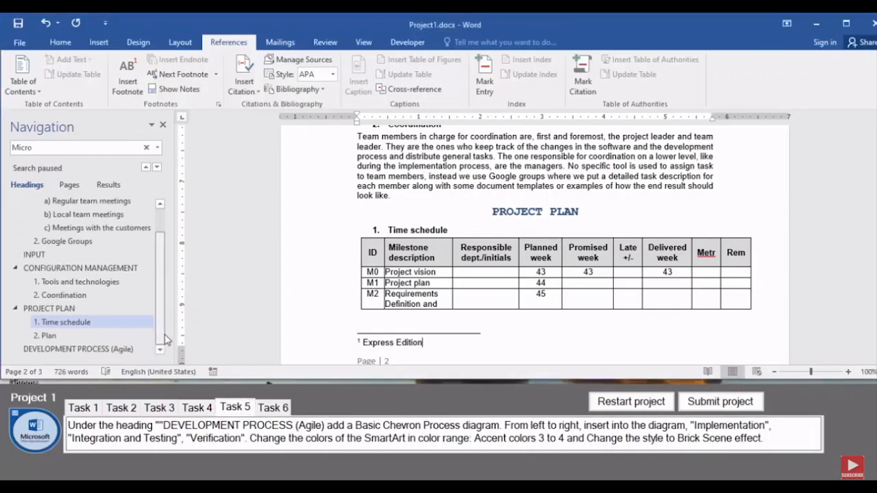
left_click(113, 350)
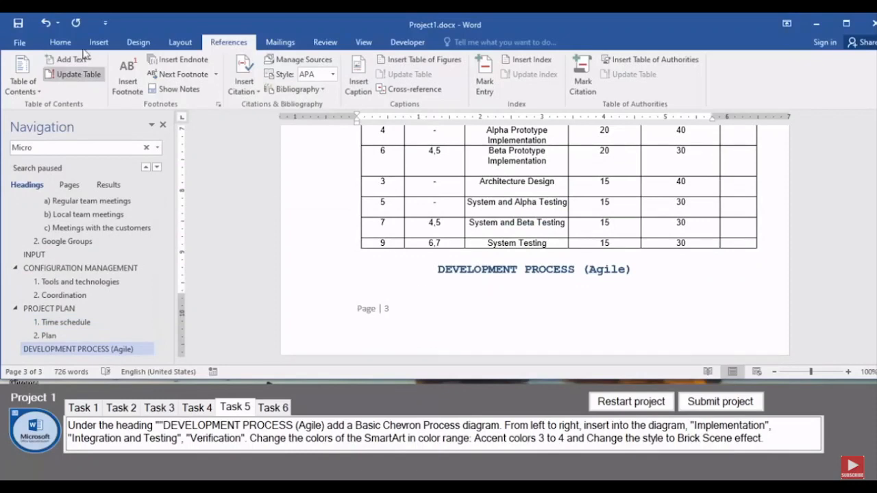
left_click(106, 46)
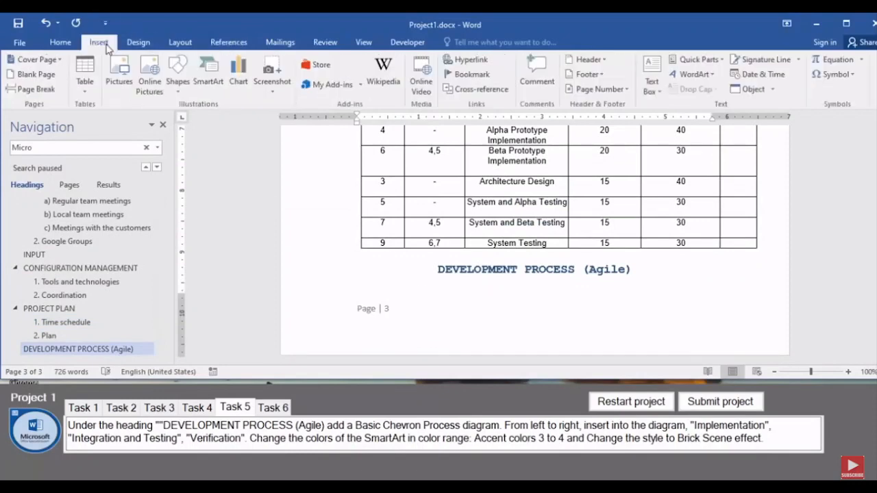
left_click(213, 83)
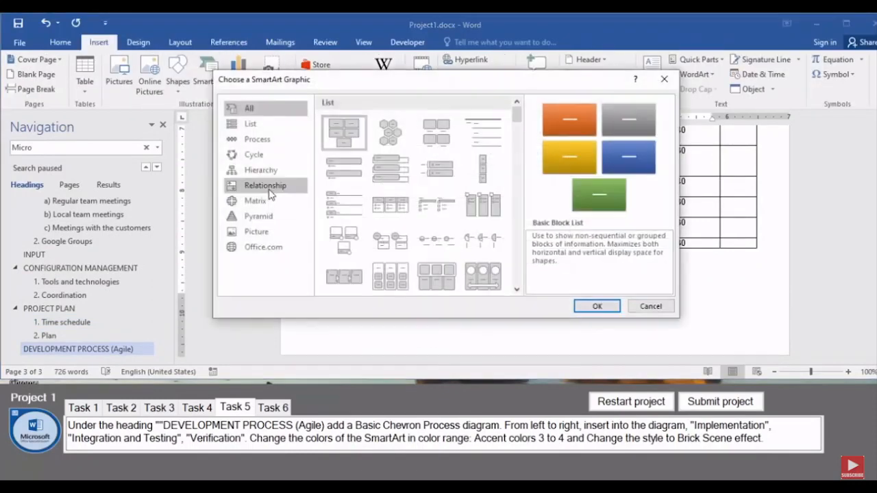
left_click(258, 139)
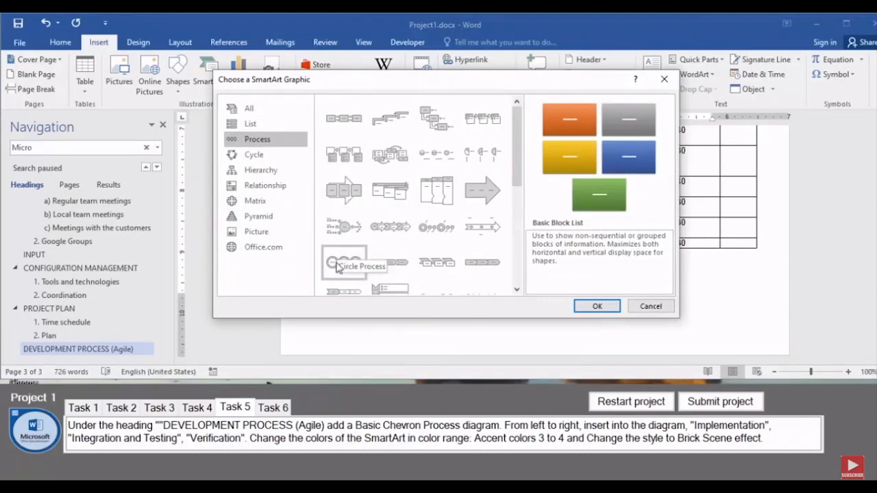
left_click(381, 266)
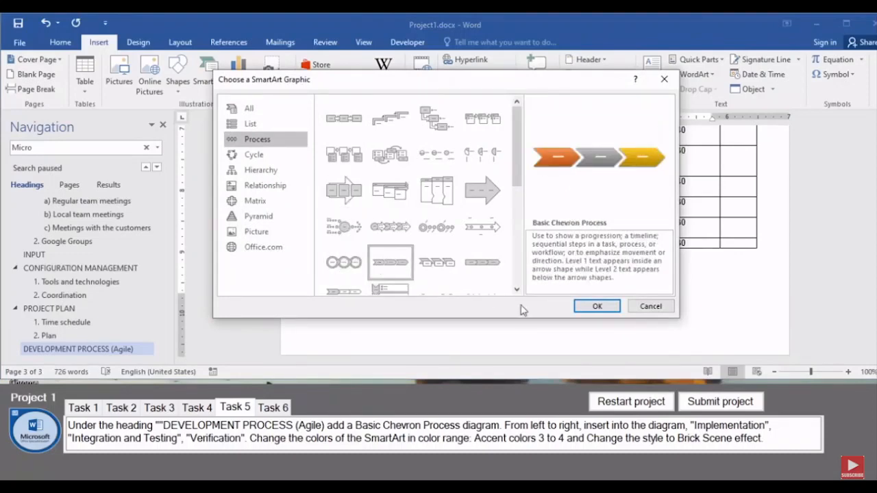
left_click(606, 307)
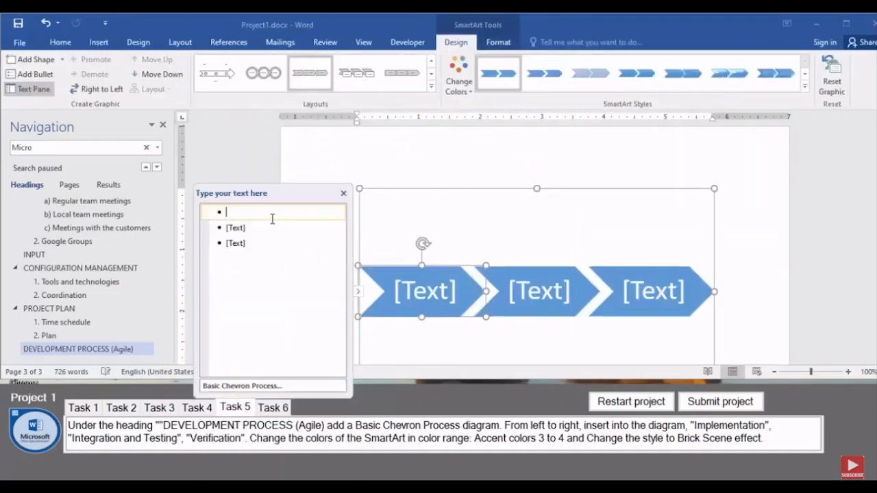
Label the three chevrons, in order, "Implementation", "Integration and Testing" and "Verfication".
right_click(272, 219)
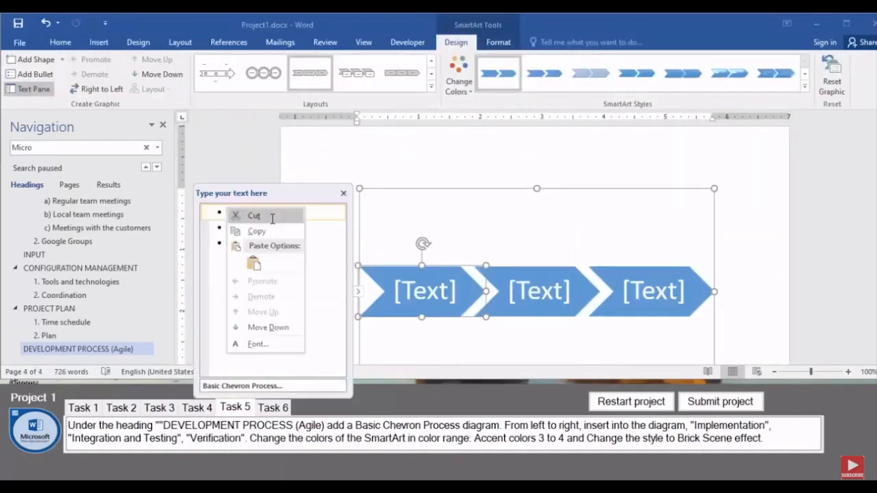
key("Escape")
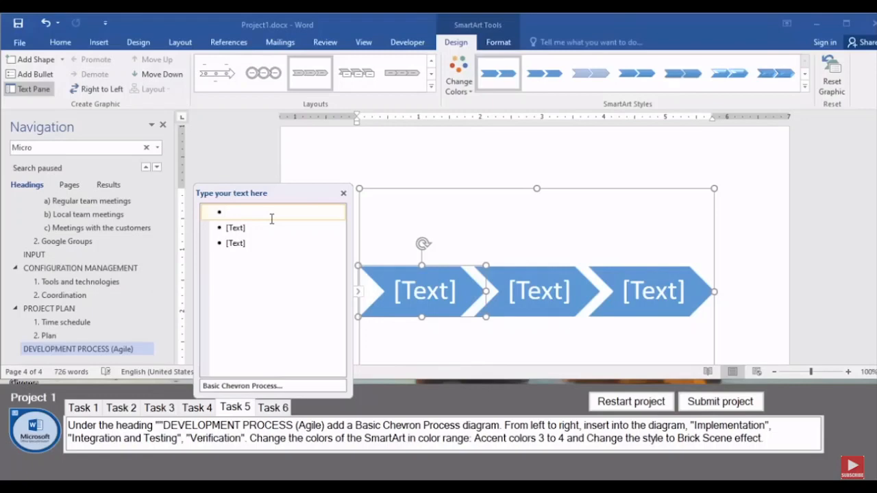
type("Imple")
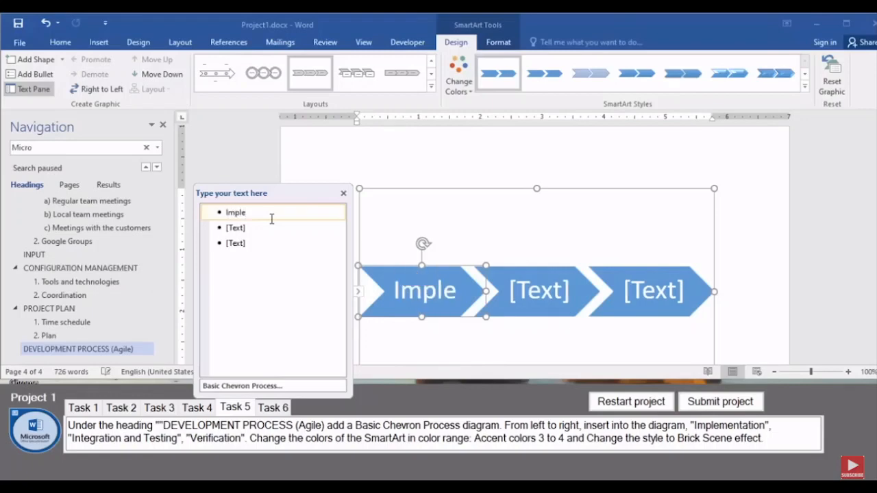
type("mentation")
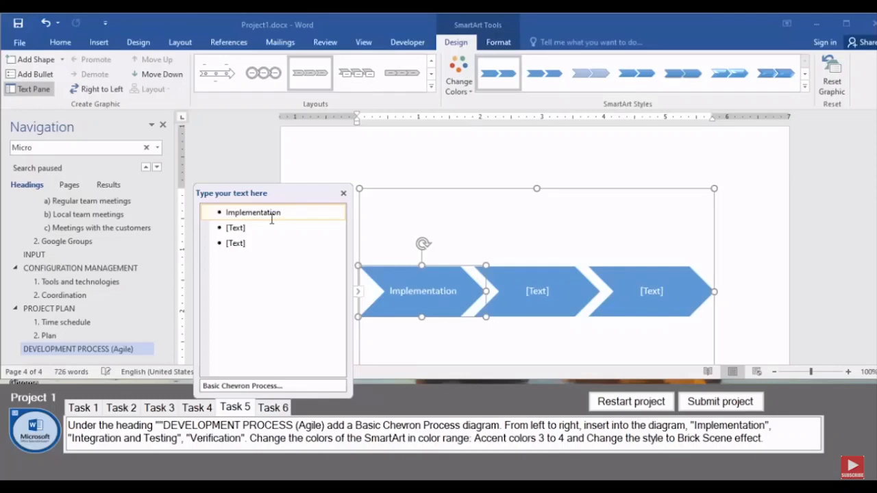
key("Down")
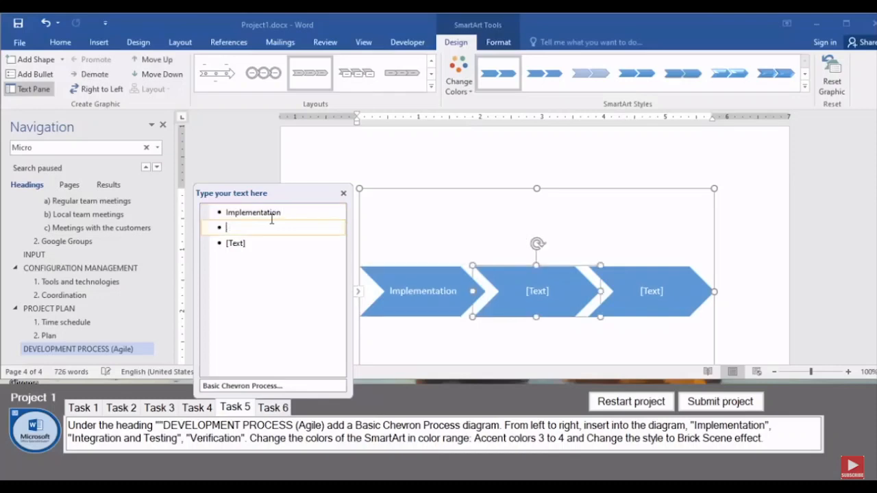
type("Integration and Tes")
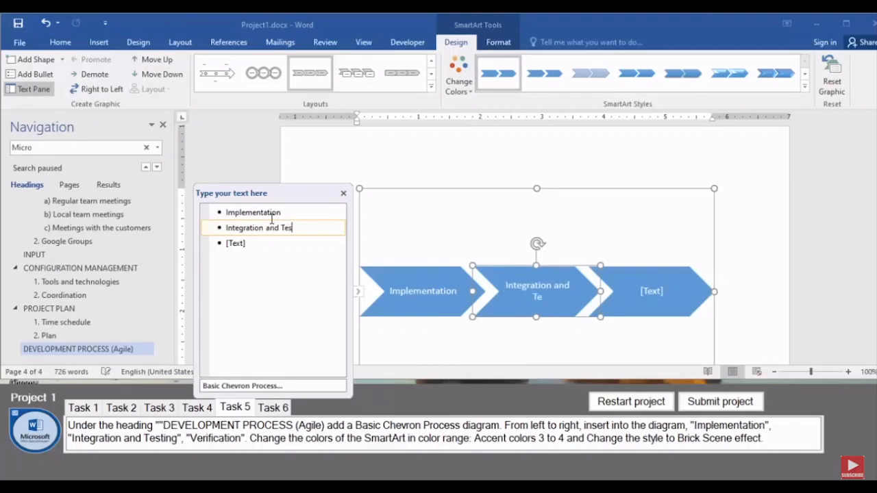
type("ting")
key("Down")
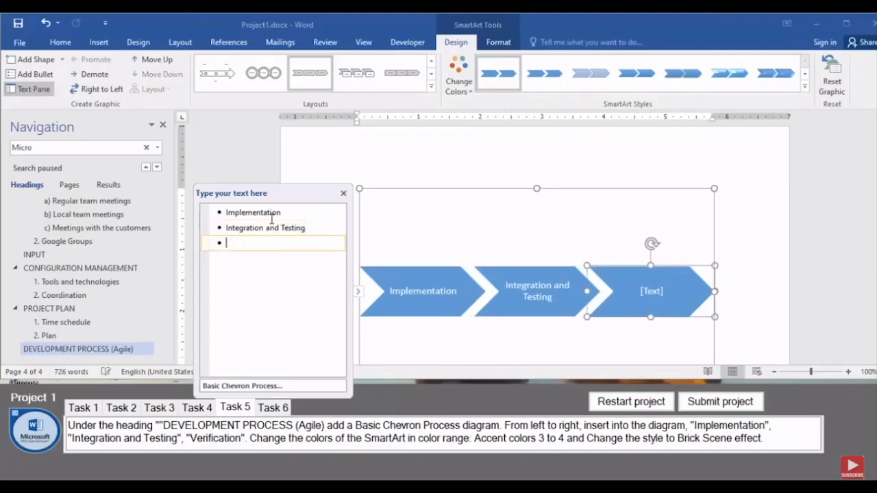
type("Verfication")
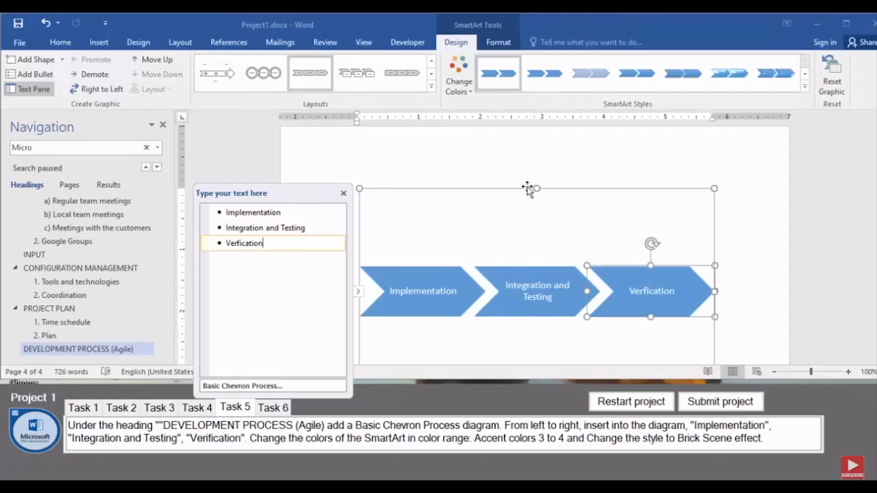
Recolor the chevron diagram with Colorful Range - Accent Colors 3 to 4 and apply the Brick Scene style.
left_click(471, 89)
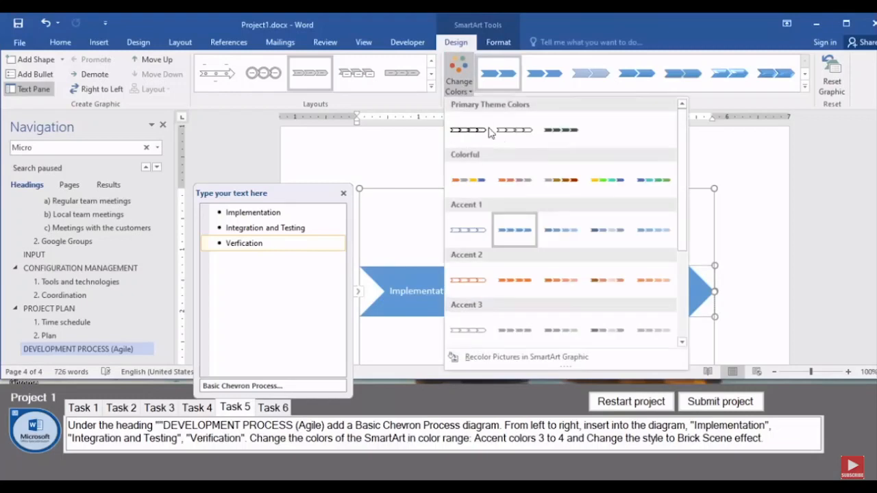
left_click(568, 182)
left_click(805, 92)
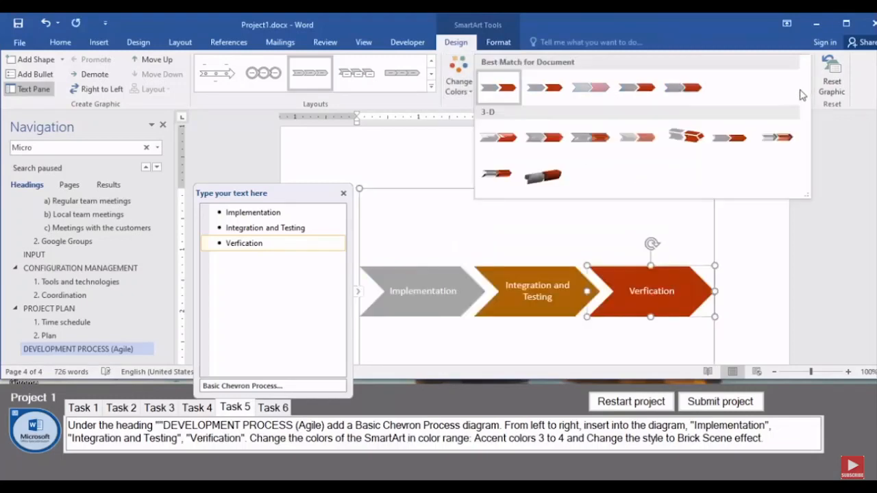
left_click(699, 145)
left_click(787, 299)
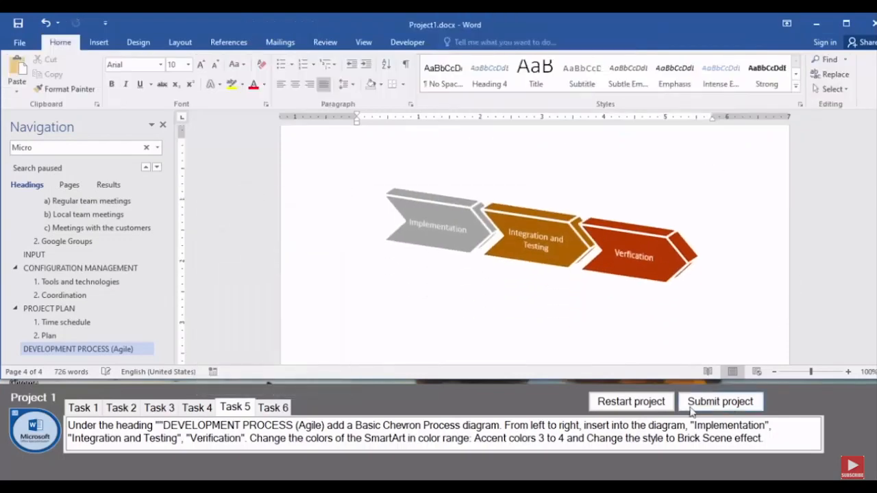
Show the Task 6 instructions and find "for the pro" in the document.
left_click(281, 410)
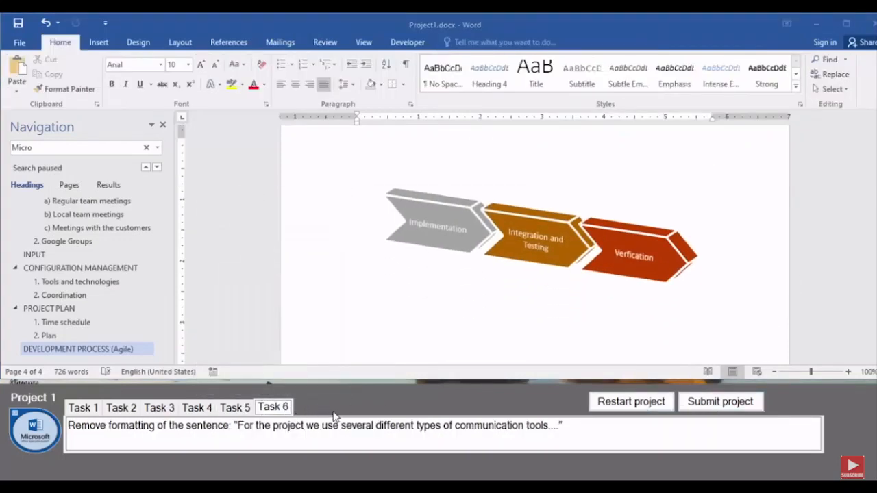
left_click(146, 148)
left_click(124, 148)
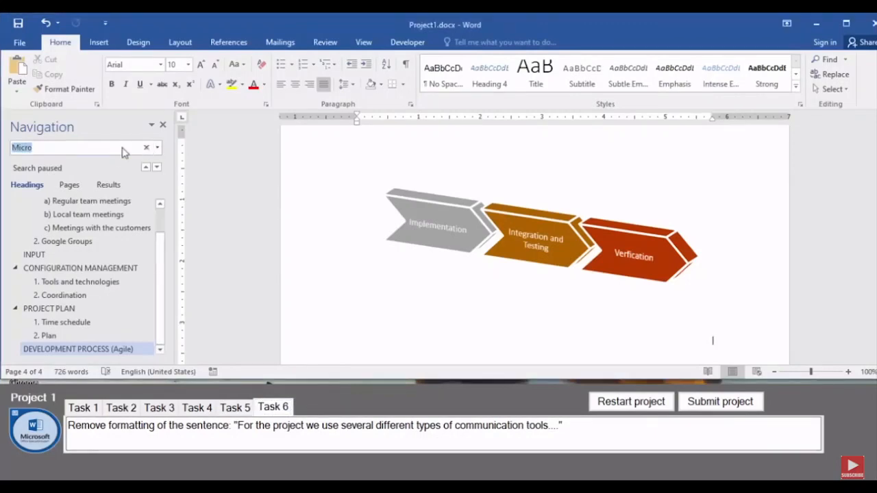
type("for the pro")
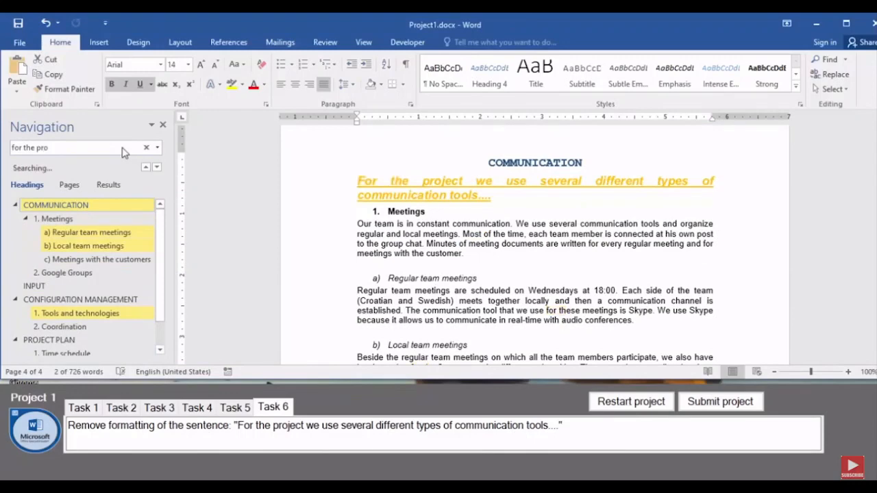
left_click(108, 185)
left_click(108, 218)
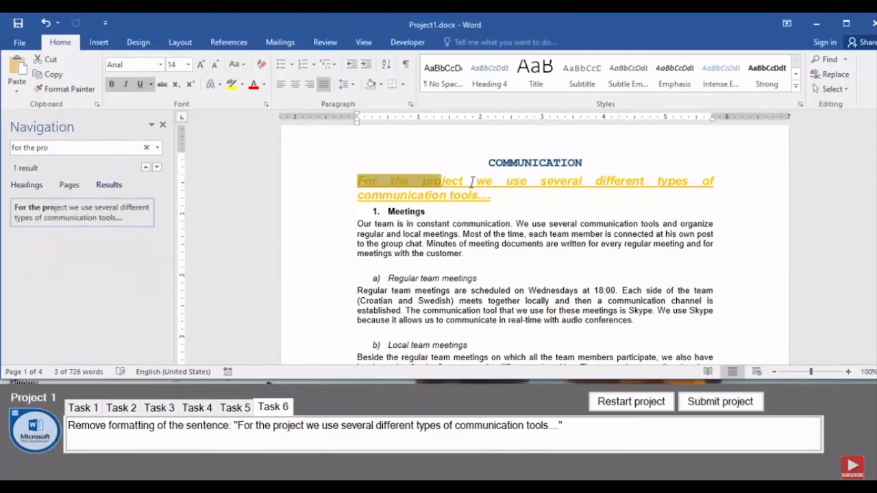
Clear all formatting from the sentence "For the project we use several different types of communication tools...." under COMMUNICATION.
left_click(417, 200)
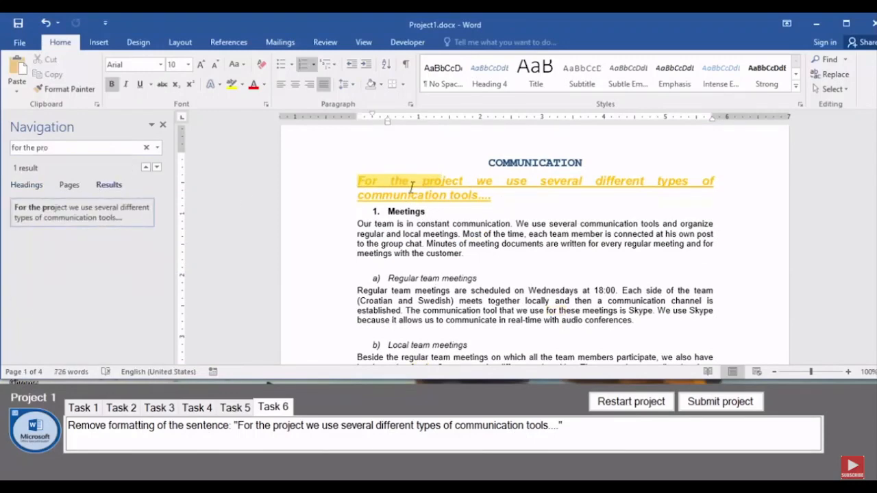
left_click_drag(412, 187, 505, 198)
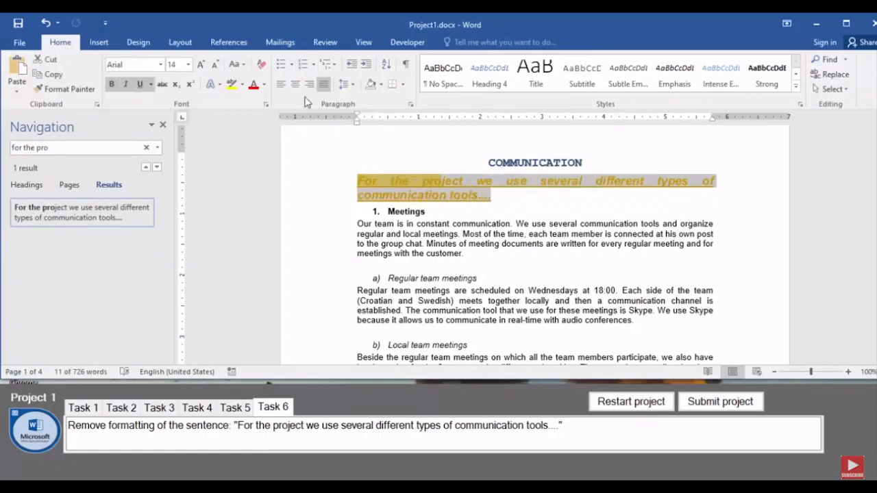
left_click(261, 63)
left_click(459, 241)
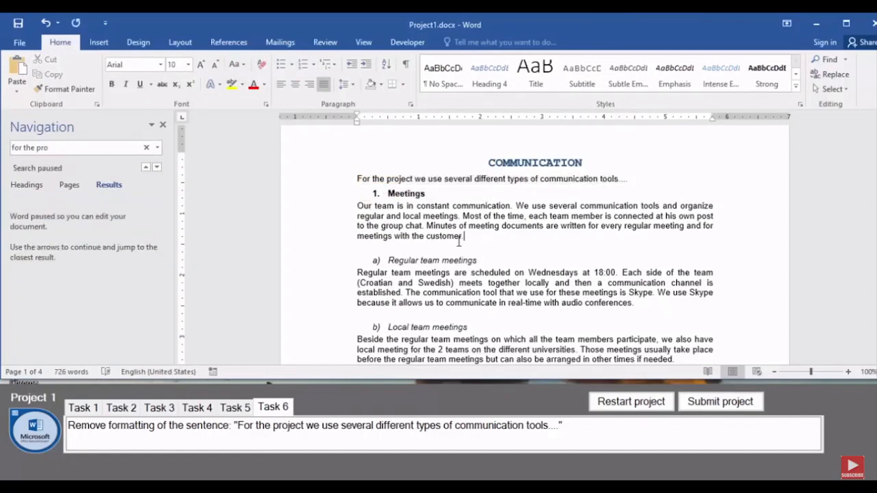
Submit Project 1, then open the file insertion dialog with the insertion point before the Project 2 title "Cause of water pollution".
left_click(710, 404)
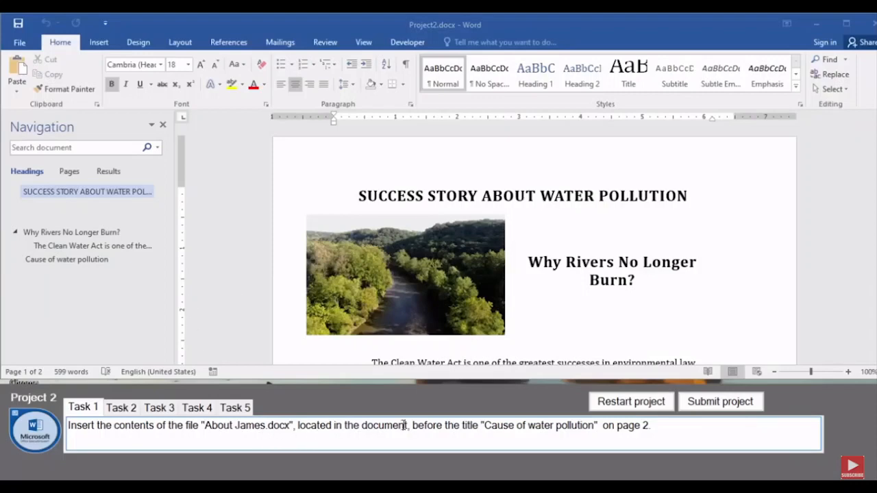
left_click(87, 262)
scroll(383, 233, "up", 2)
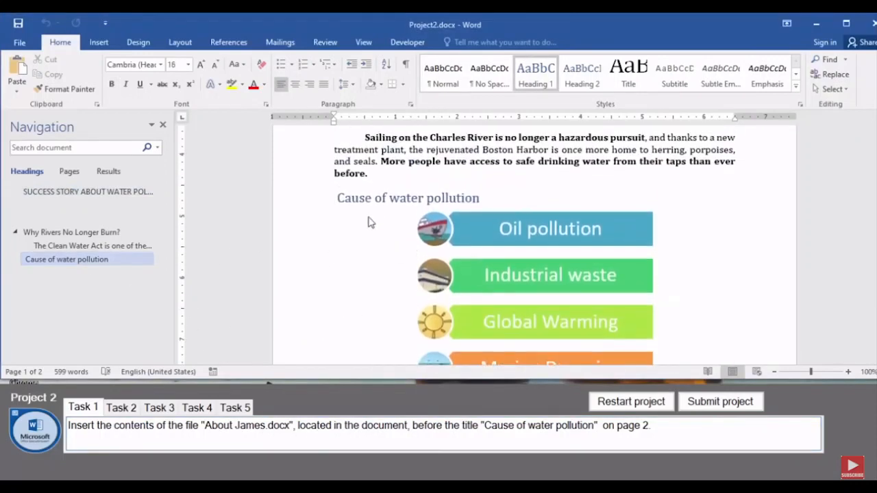
left_click(329, 199)
left_click(99, 43)
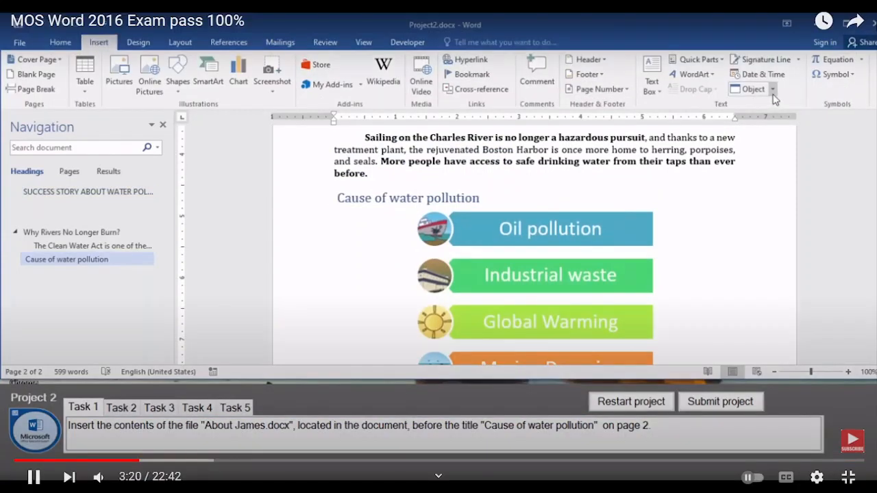
left_click(772, 89)
Close the browser window playing the exam video and the Word_3-2_results document.
key("Escape")
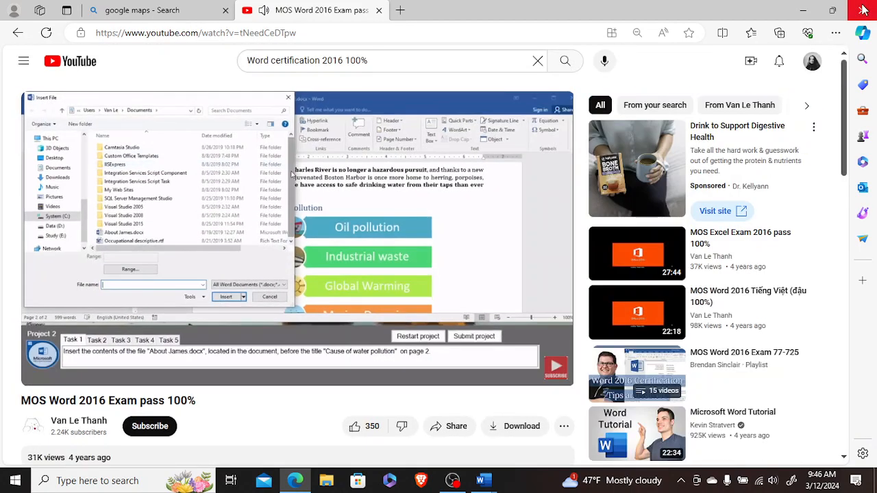
left_click(865, 10)
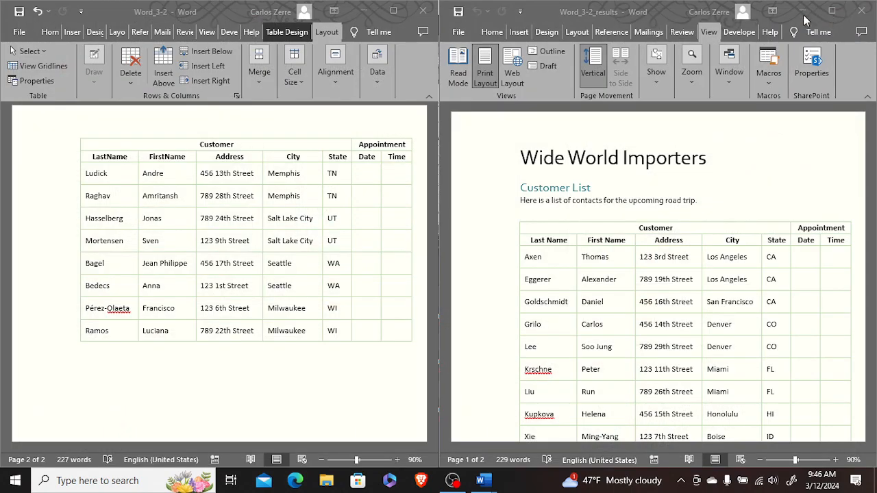
left_click(862, 12)
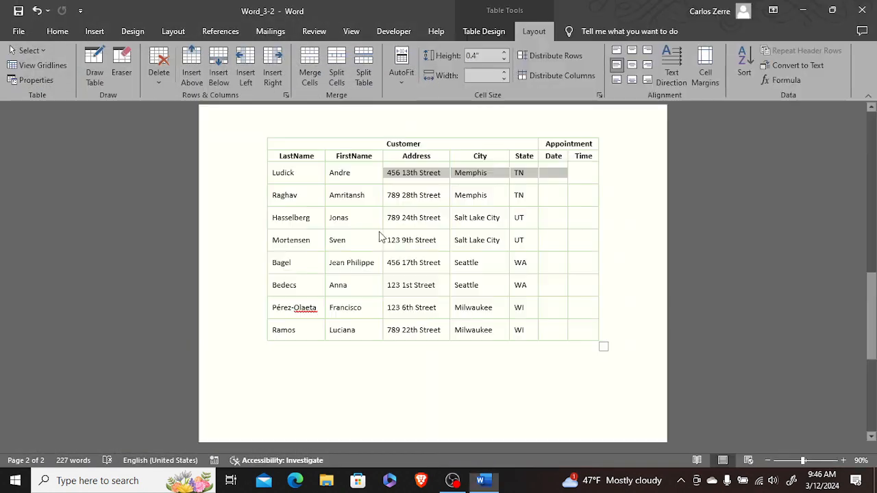